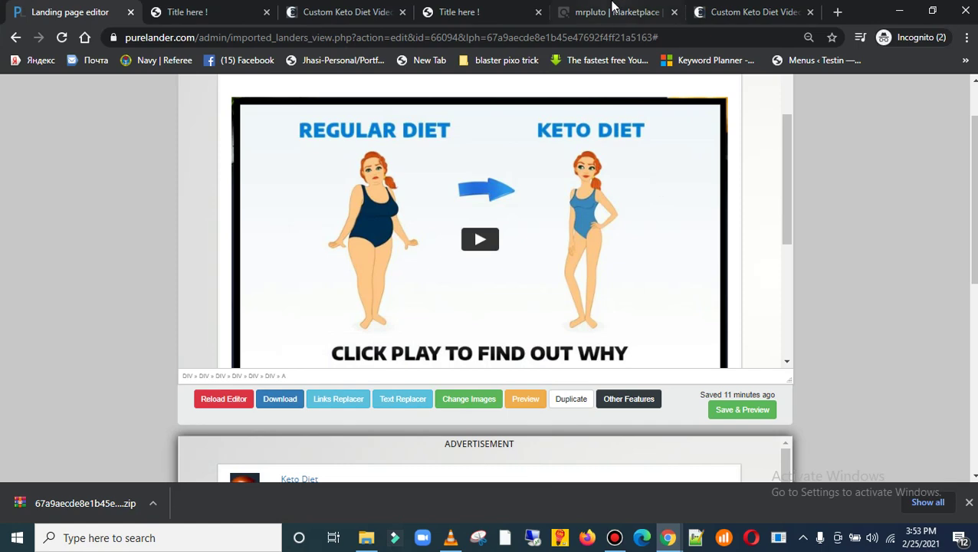
- Compare the keto offer on ClickBank with the lander in the Landing page editor
left_click(612, 11)
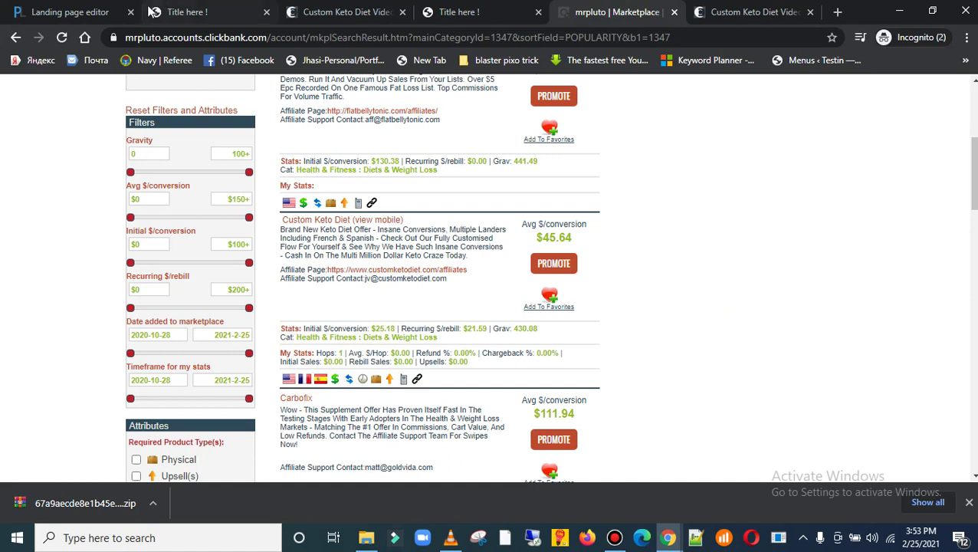
left_click(101, 12)
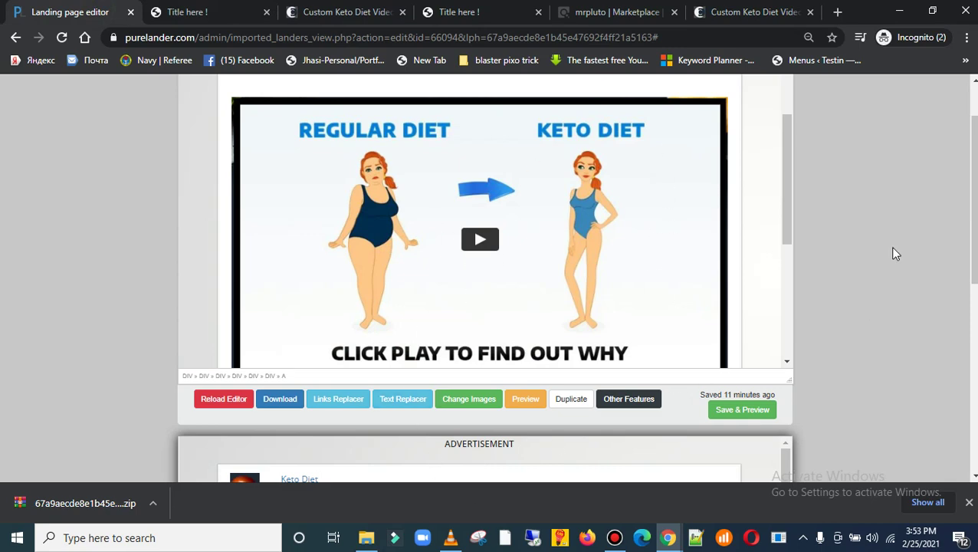
scroll(893, 252, "down", 4)
scroll(896, 253, "up", 3)
scroll(895, 253, "down", 5)
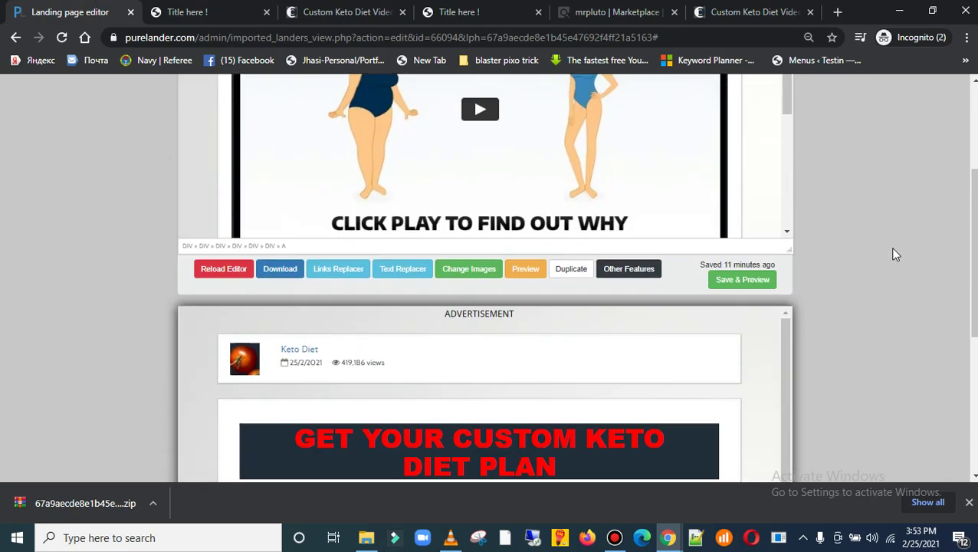
scroll(876, 292, "up", 5)
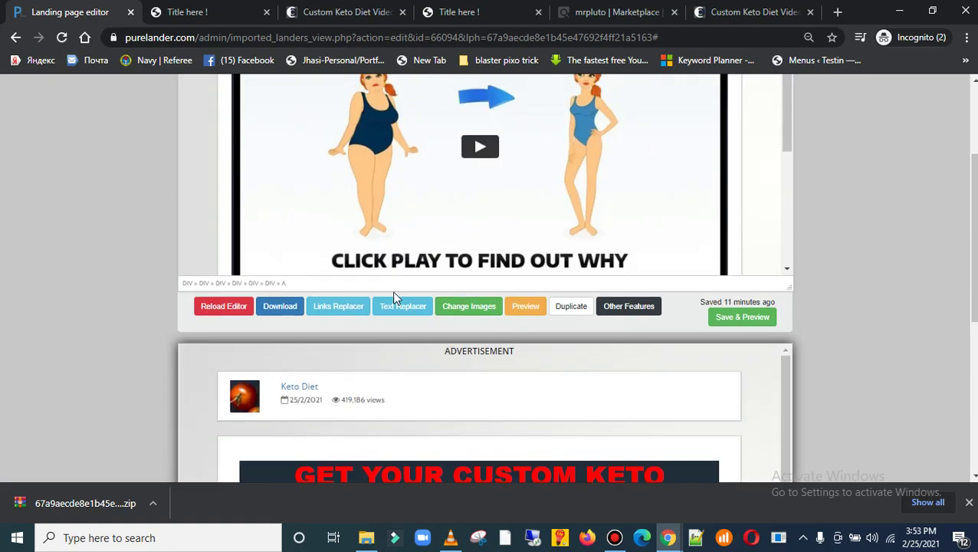
- View the preview of the edited Keto Diet landing page, scrolling through it
left_click(232, 24)
scroll(786, 291, "up", 3)
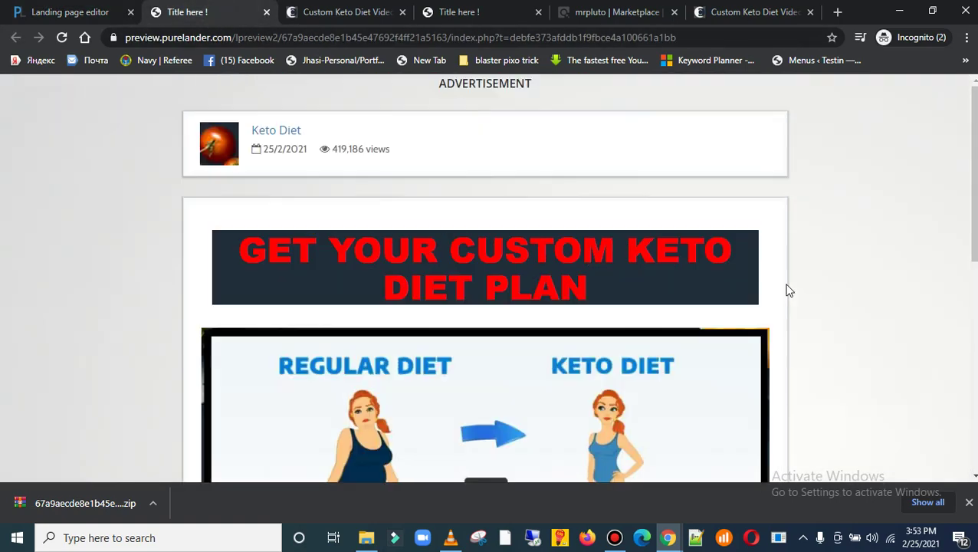
scroll(789, 290, "down", 5)
scroll(790, 290, "down", 2)
scroll(782, 342, "up", 6)
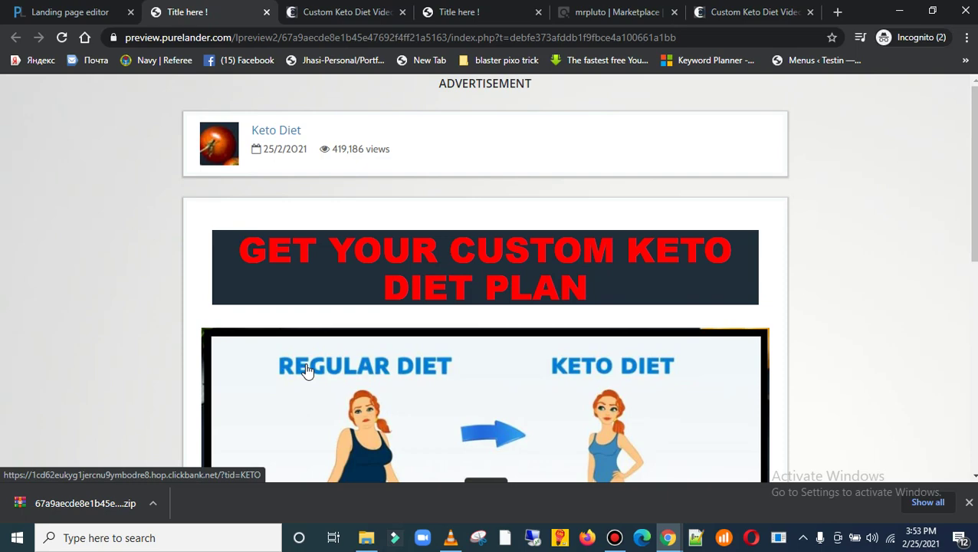
- Download the Normal Version of the keto lander as a zip and show it in Downloads
left_click(44, 17)
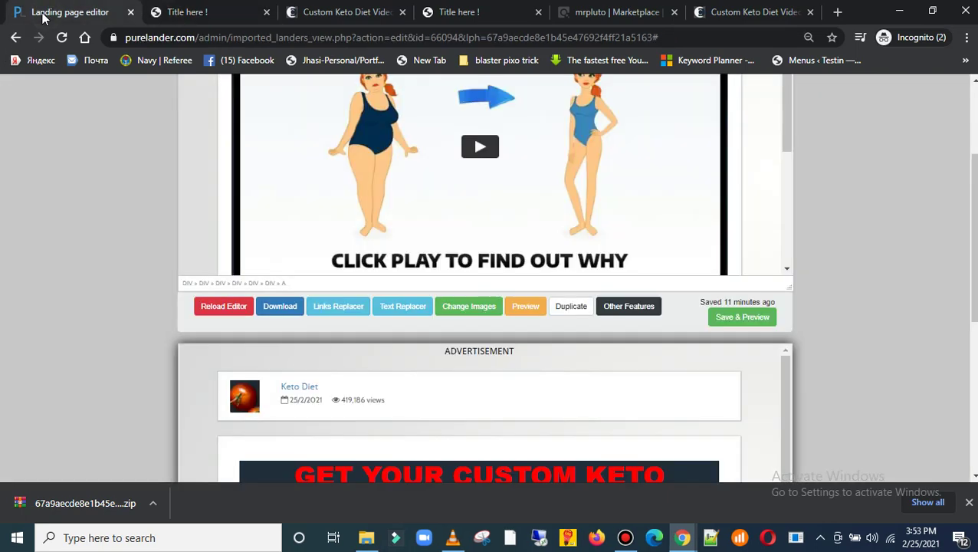
left_click(280, 307)
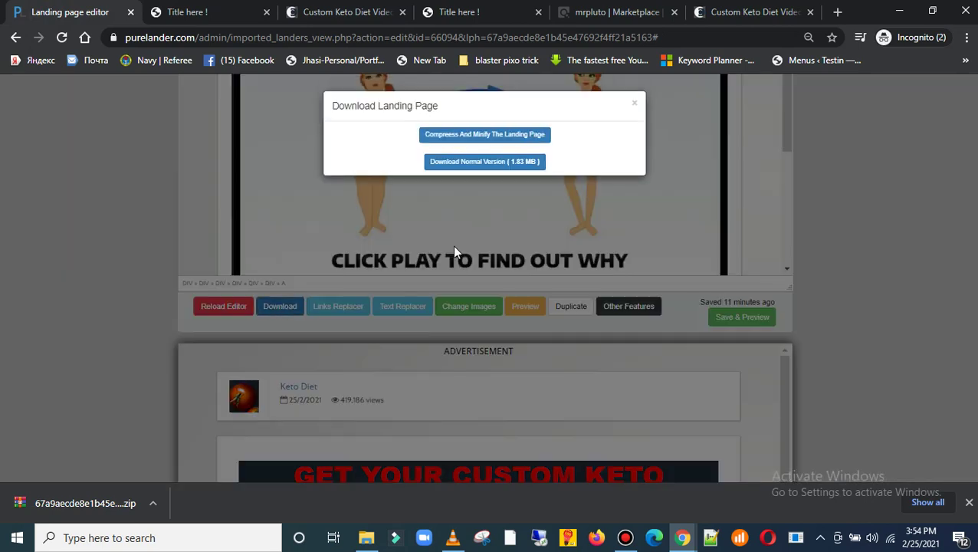
left_click(477, 164)
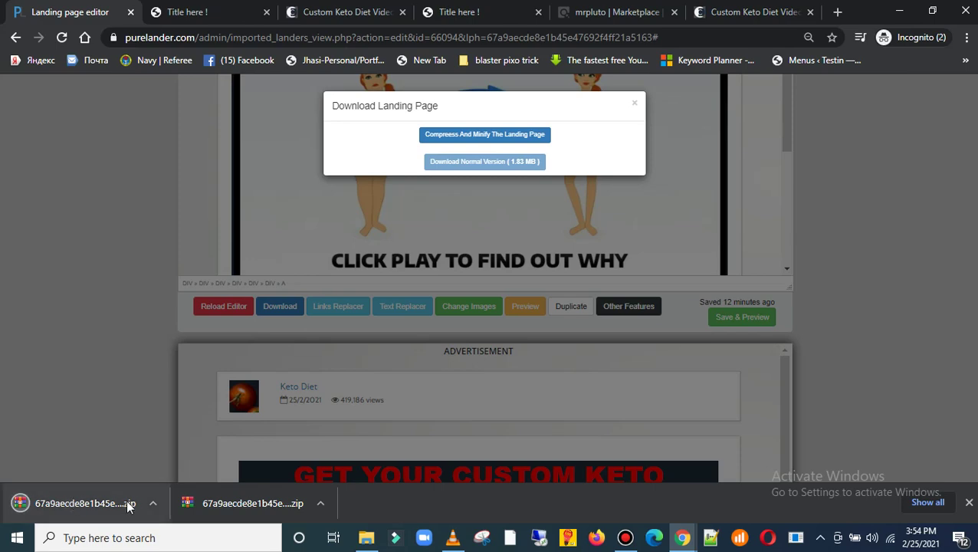
left_click(154, 505)
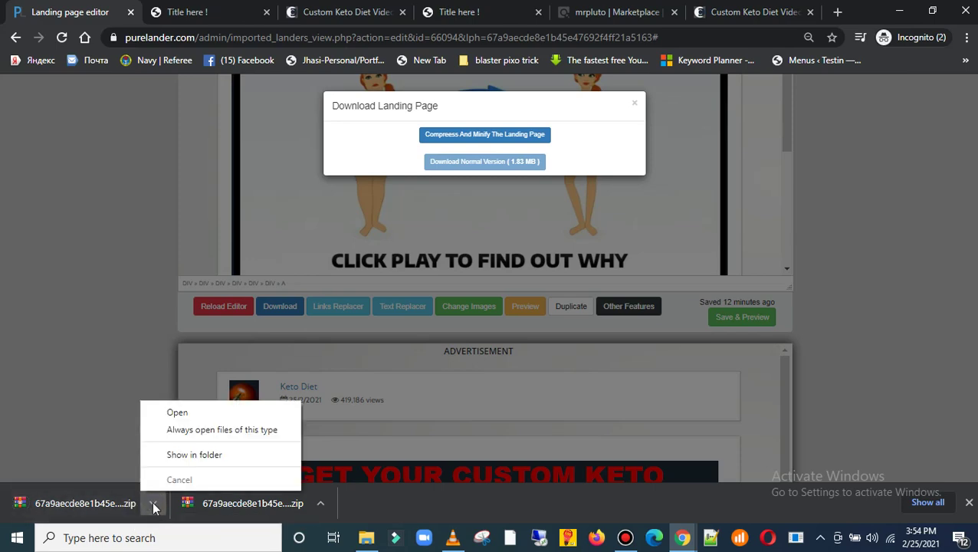
left_click(183, 455)
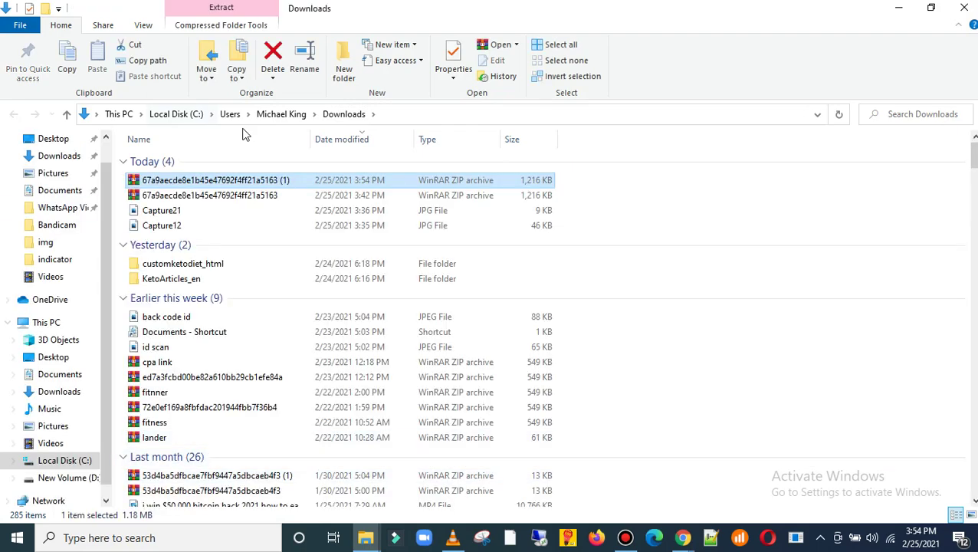
- Rename the downloaded 1,216 KB zip in Downloads to 'keto'
right_click(190, 186)
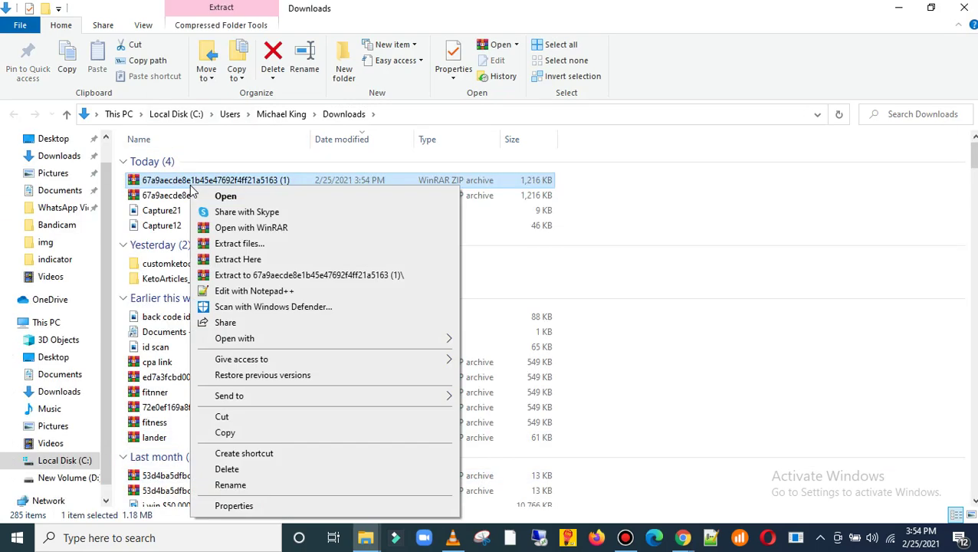
left_click(232, 485)
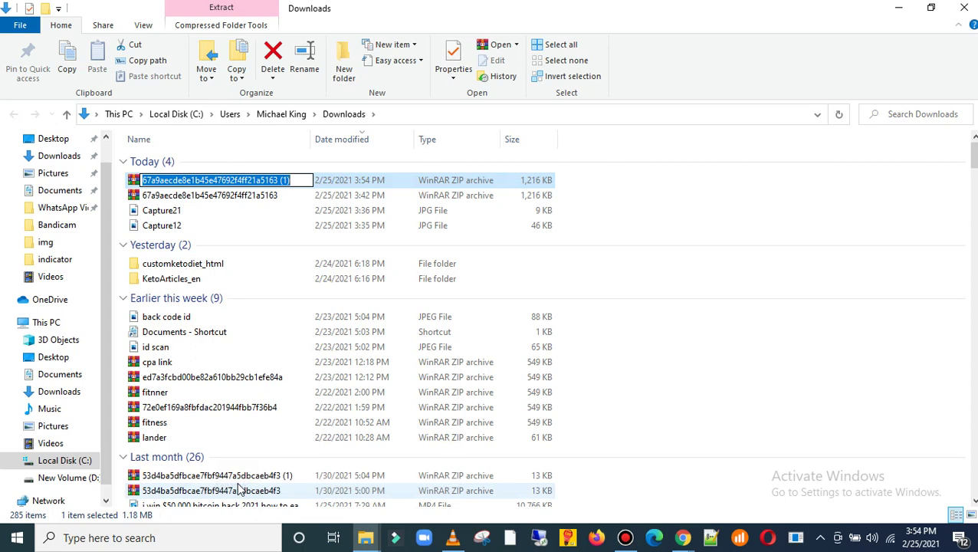
type("ket")
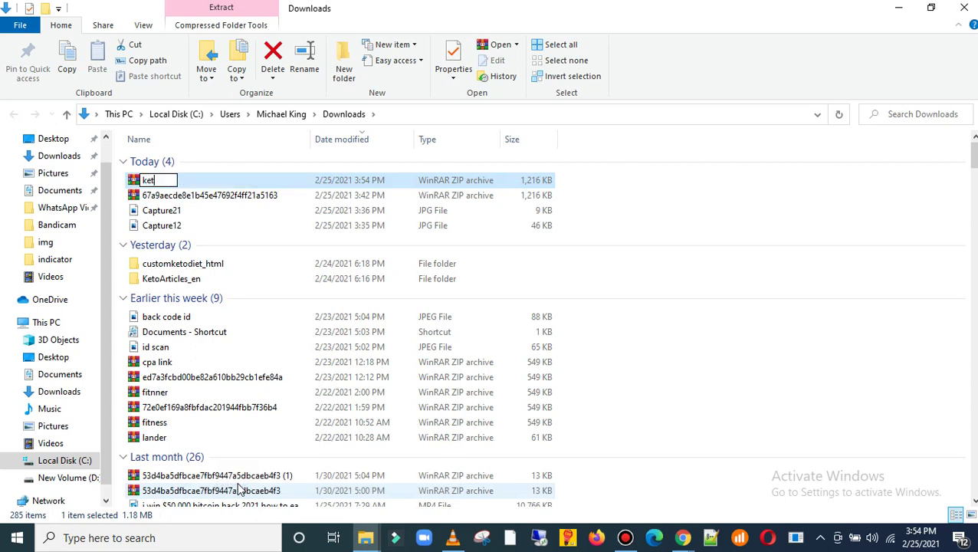
type("o d")
key("BackSpace")
key("BackSpace")
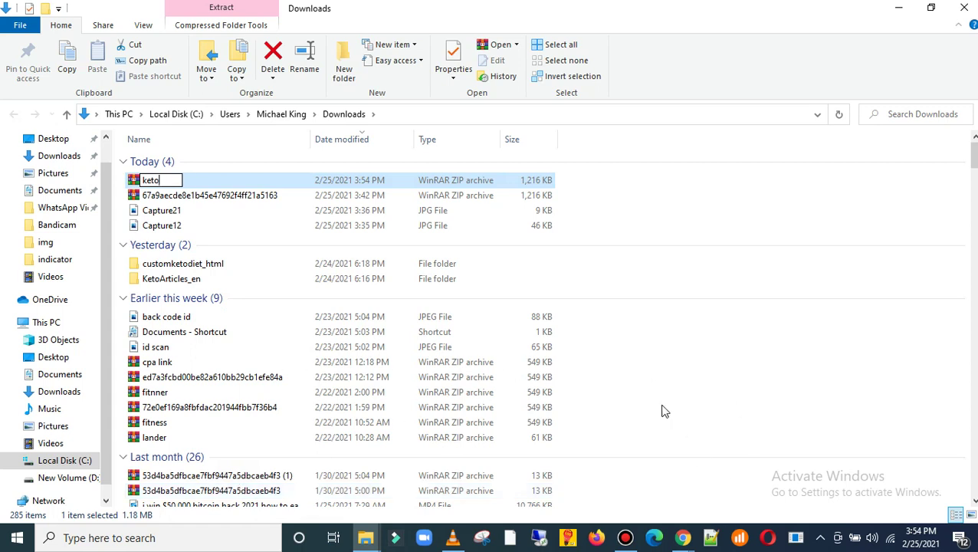
left_click(711, 357)
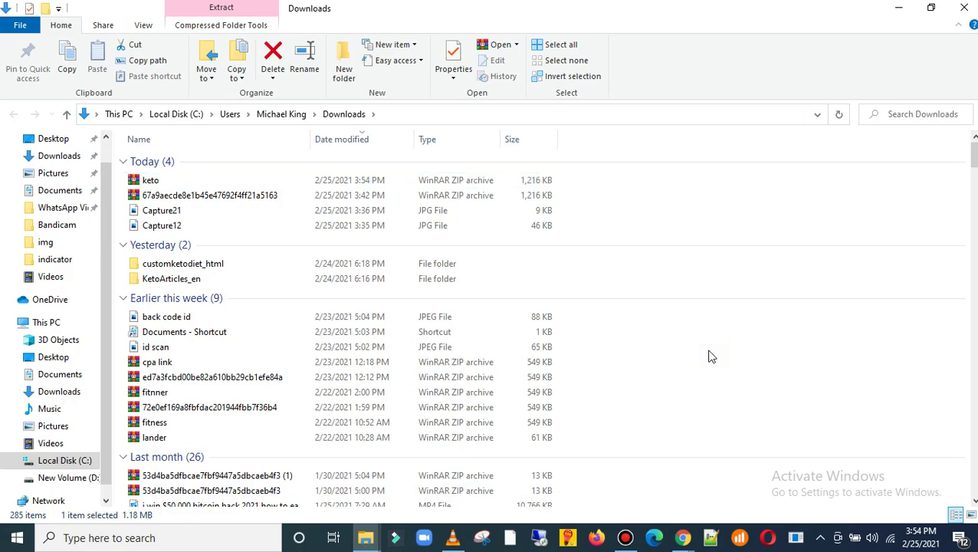
- Close the Download Landing Page dialog and compare the preview with the original keto offer page
left_click(899, 8)
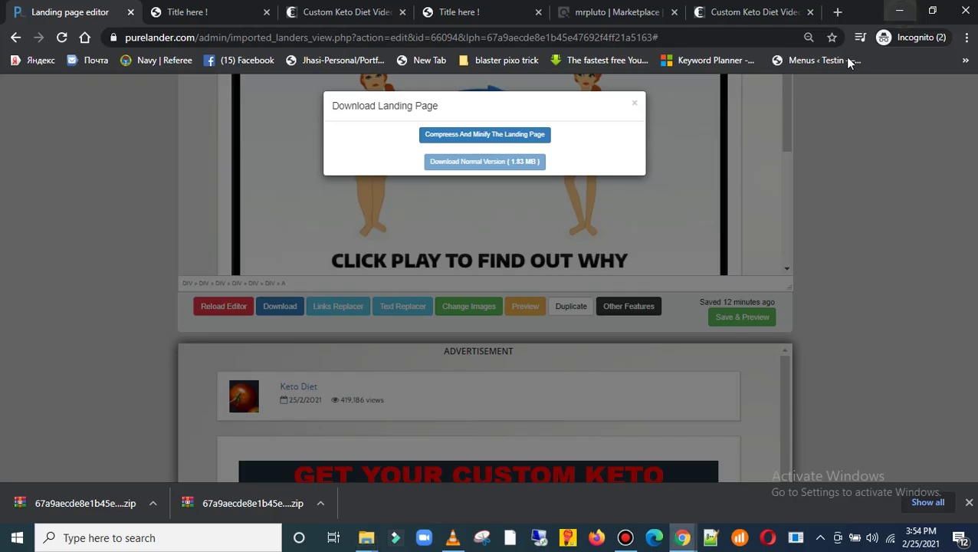
left_click(634, 105)
left_click(208, 10)
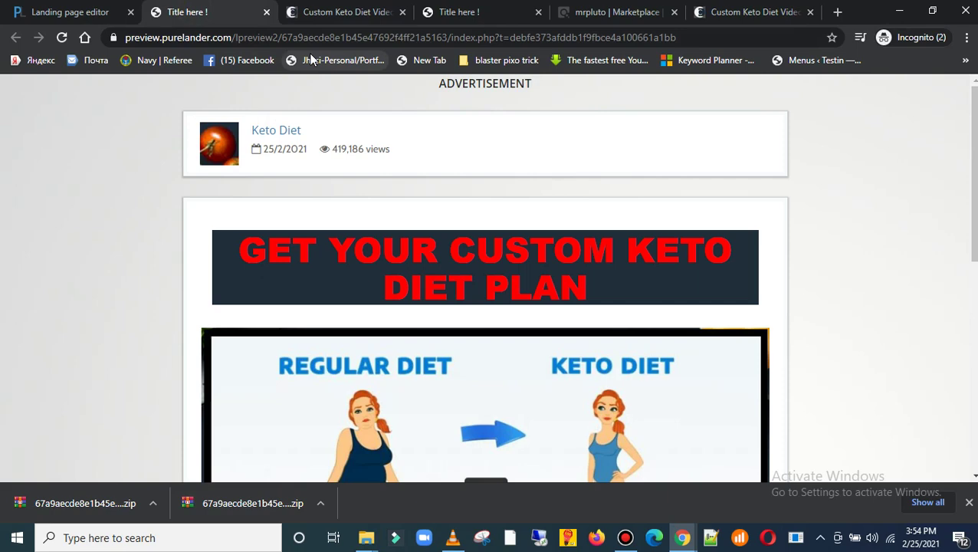
left_click(342, 20)
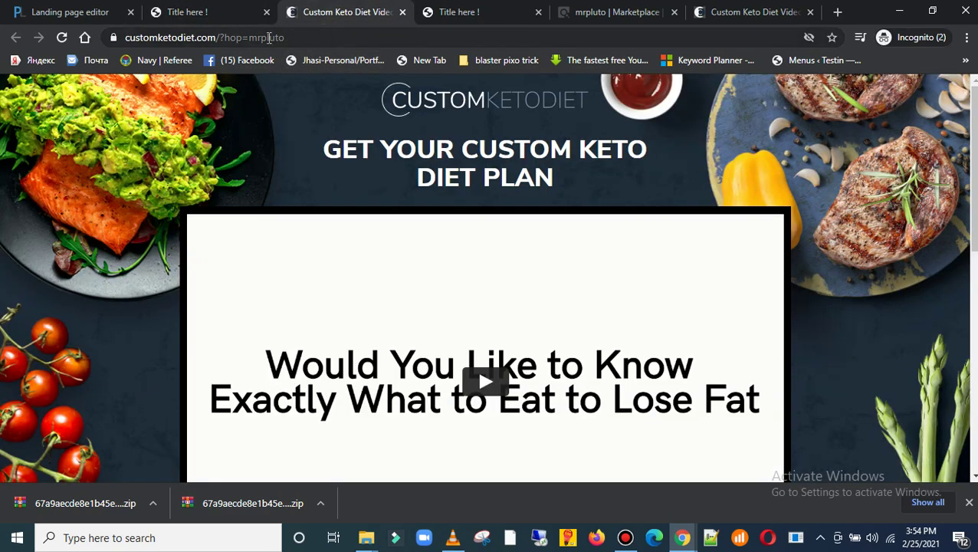
left_click(216, 12)
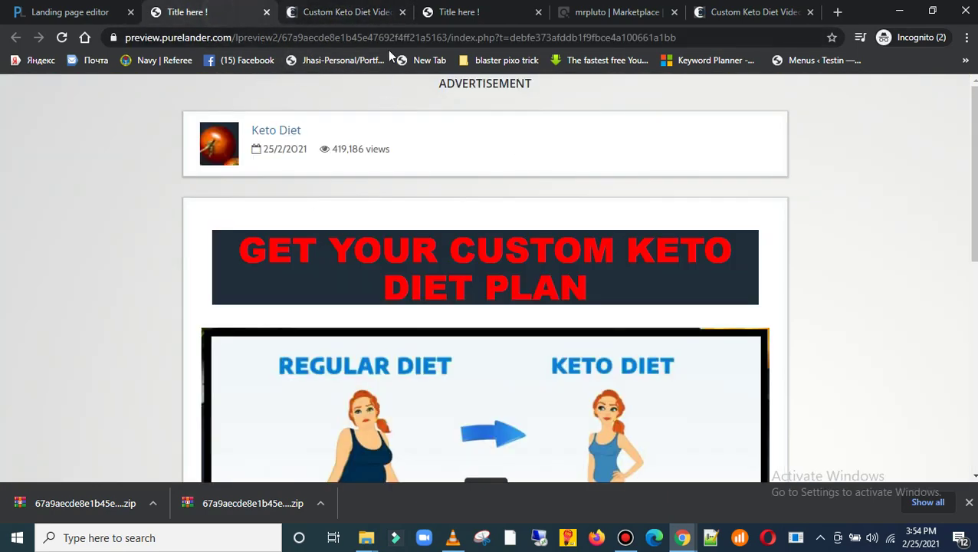
- Select the preview's web address and switch to the CPA Landing Pages browser window
left_click(381, 41)
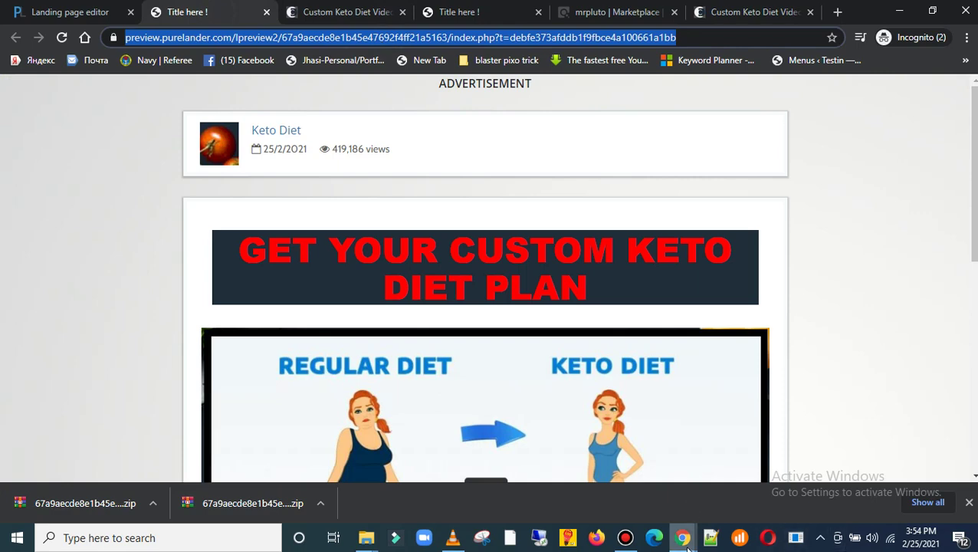
mouse_move(684, 546)
left_click(584, 493)
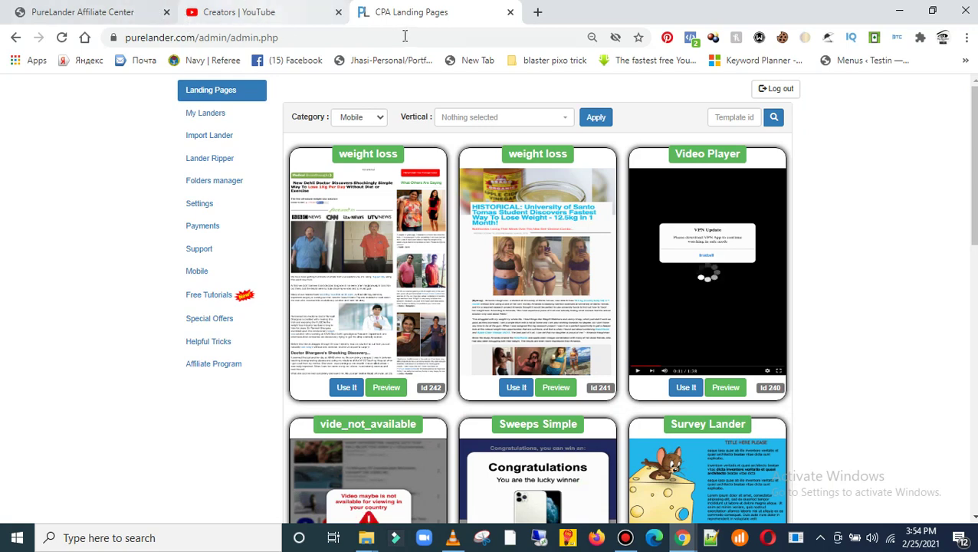
- Load adeempire.com/cpanel and log in with the saved credentials
left_click(379, 37)
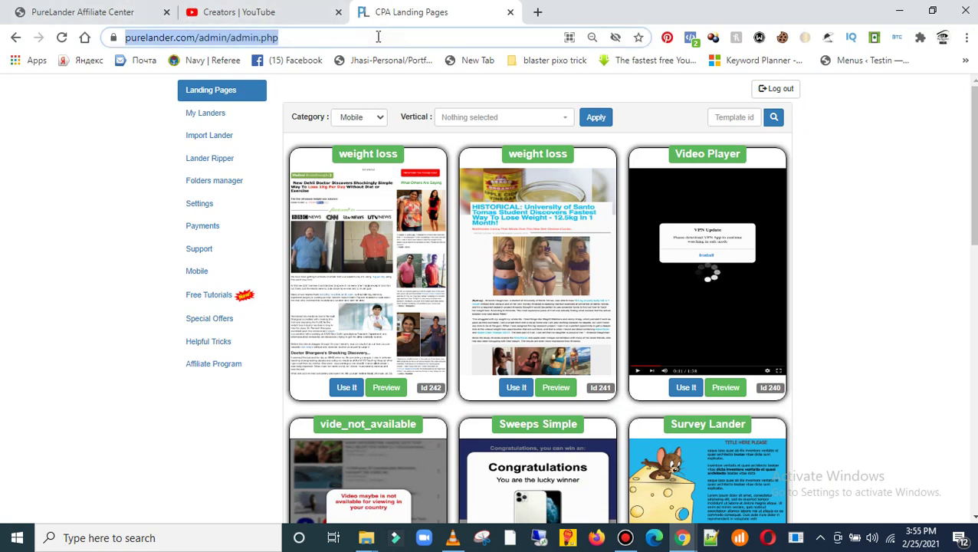
type("ade")
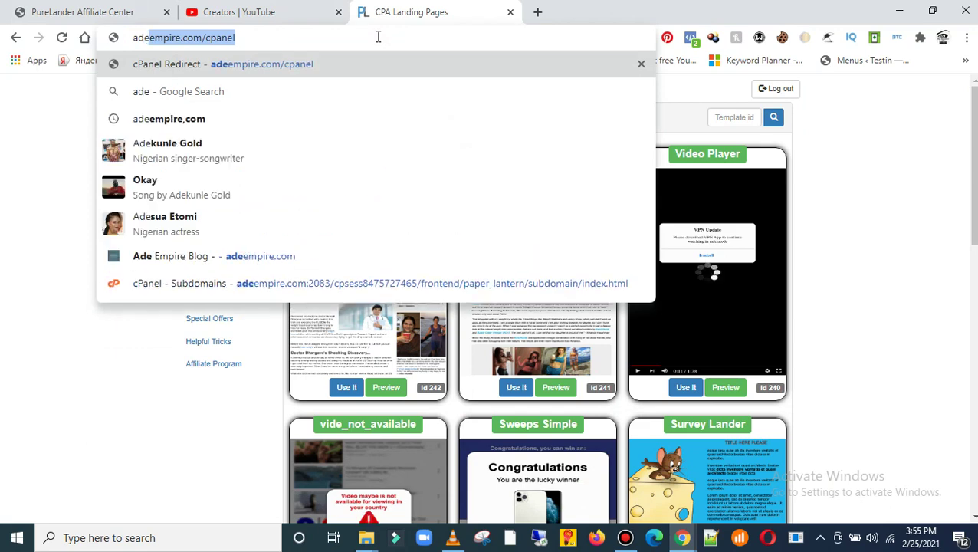
key("Right")
key("Return")
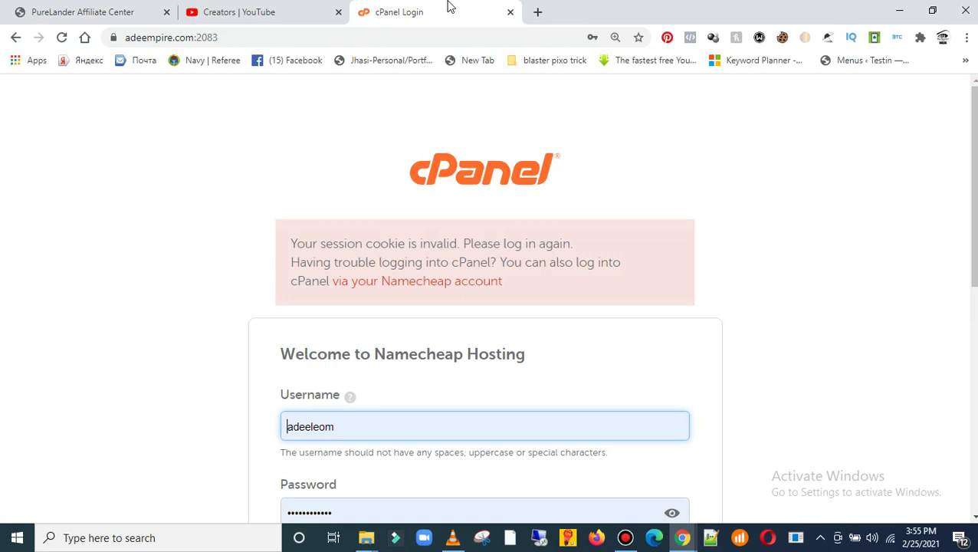
scroll(747, 149, "down", 1)
scroll(746, 149, "down", 3)
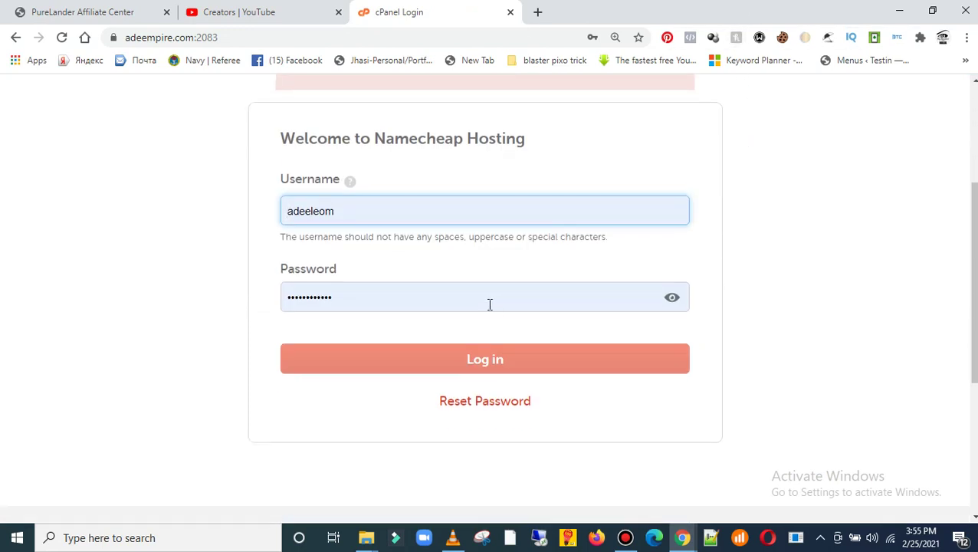
left_click(446, 360)
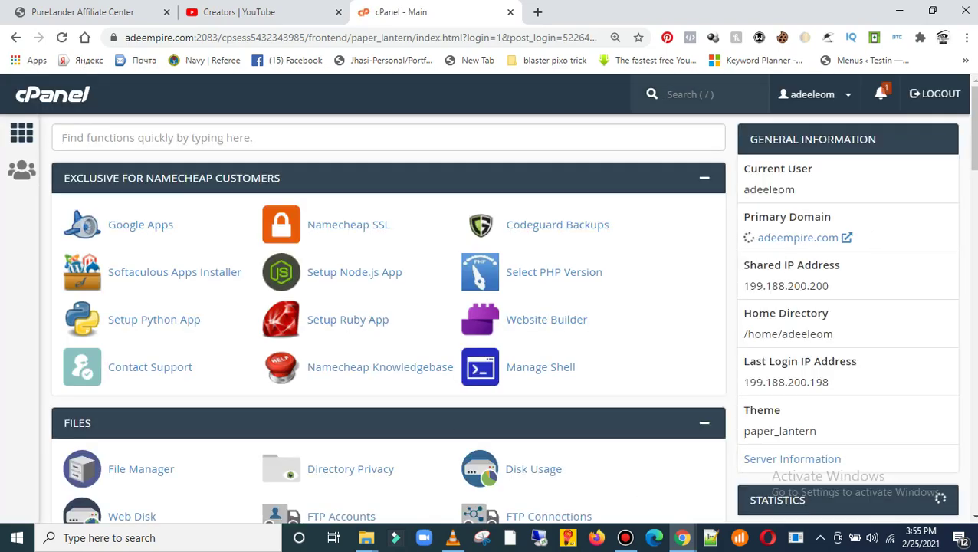
- Scroll down the cPanel dashboard until Addon Domains and Subdomains are visible
mouse_move(970, 88)
left_mouse_down()
mouse_move(971, 233)
mouse_move(970, 84)
left_mouse_up()
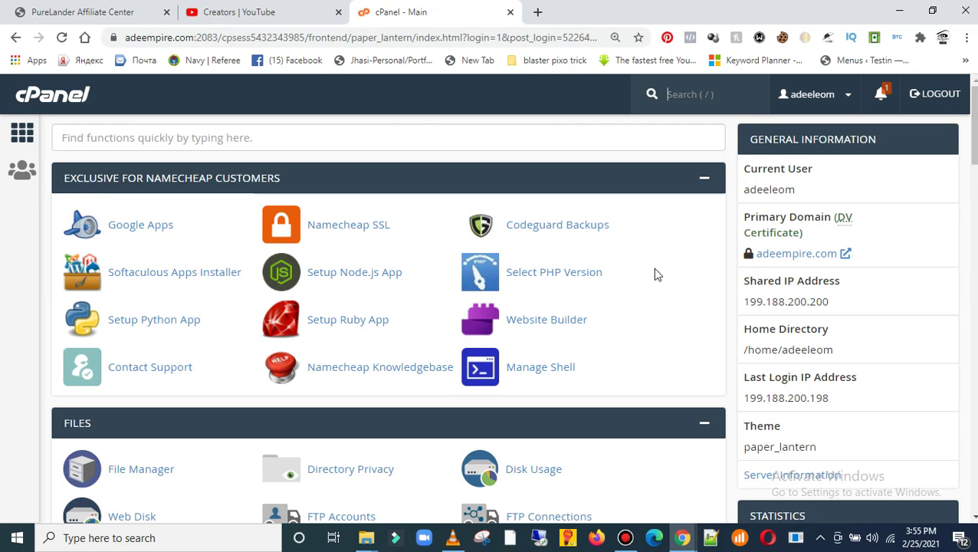
scroll(624, 277, "down", 4)
scroll(624, 277, "down", 2)
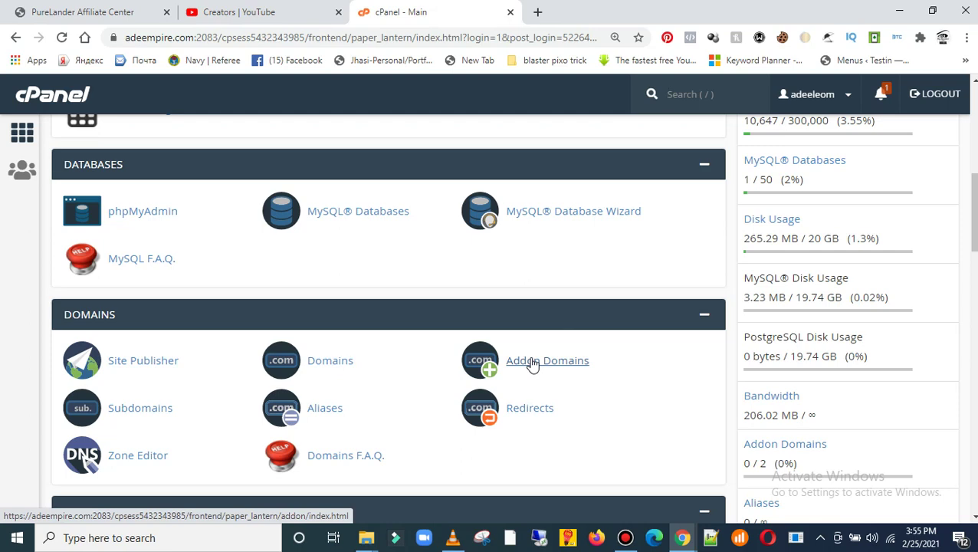
- Create subdomain 'keto' on adeempire.com with document root keto.adeempire.com
left_click(149, 413)
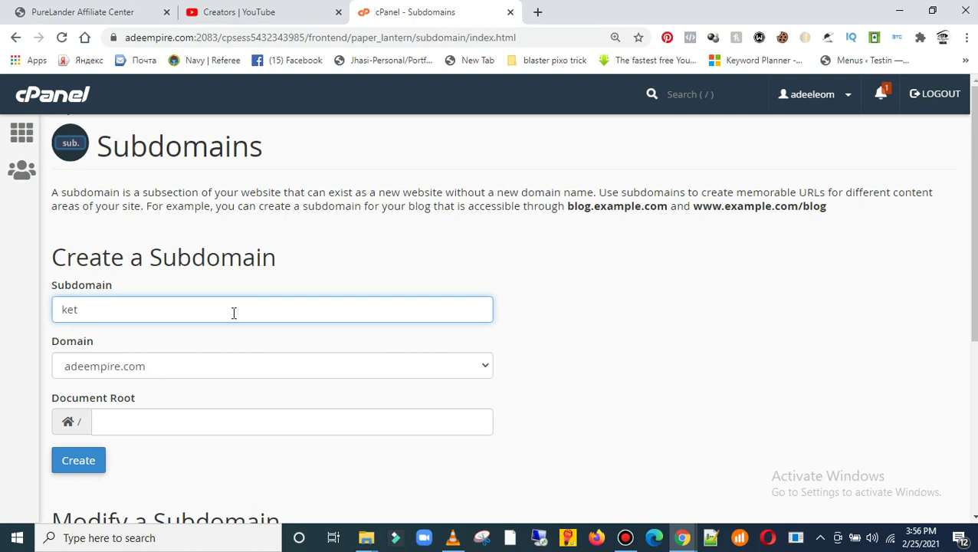
left_click(674, 346)
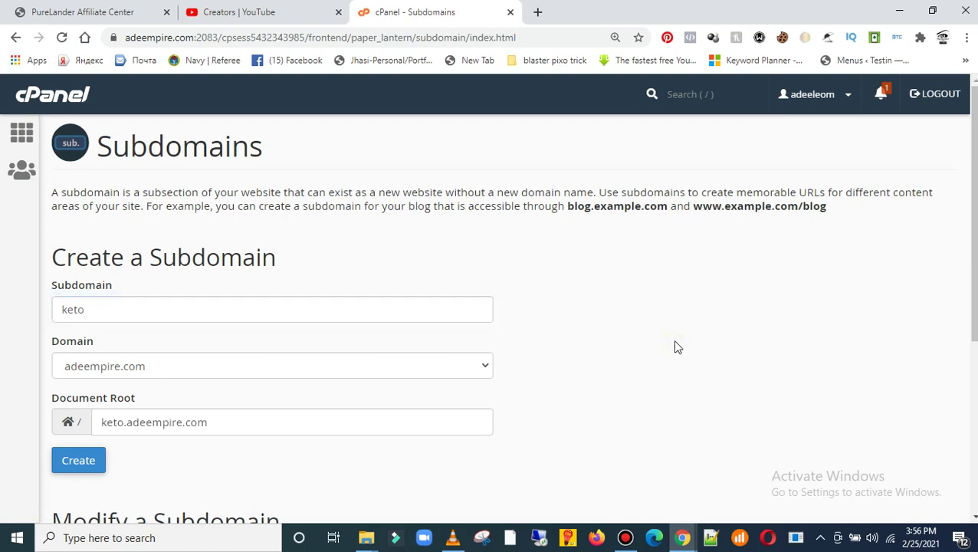
scroll(644, 343, "down", 1)
scroll(644, 343, "down", 2)
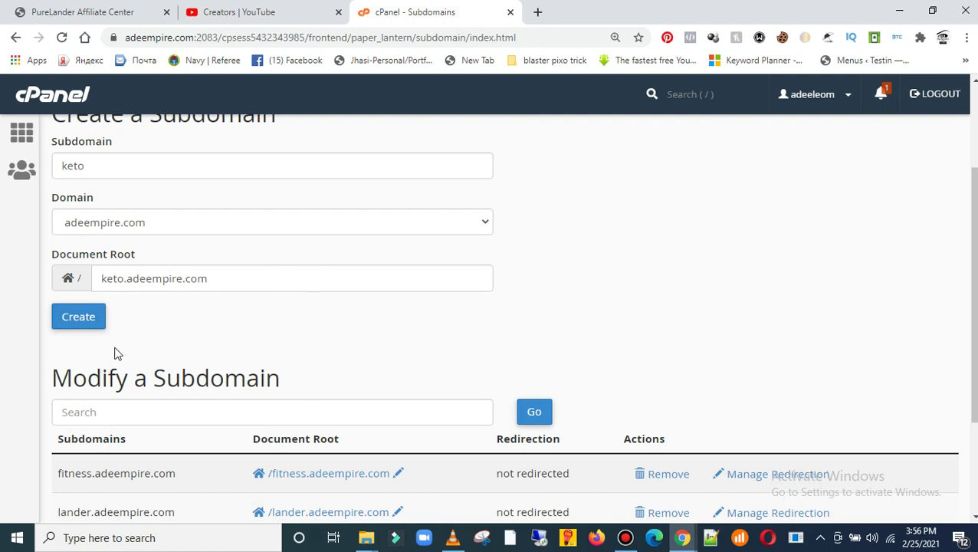
left_click(78, 317)
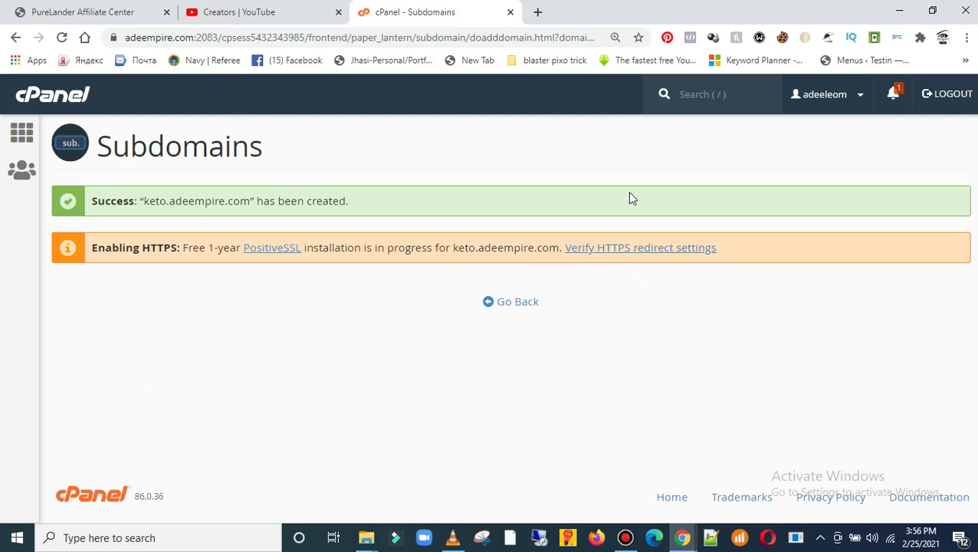
- Check the subdomain list, then go to cPanel home and open File Manager on the home directory
left_click(510, 305)
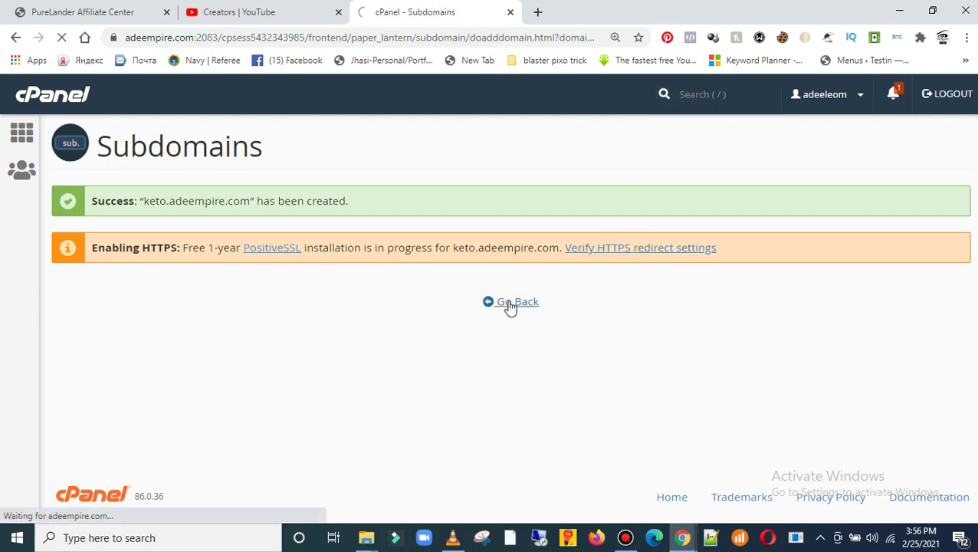
scroll(541, 281, "down", 5)
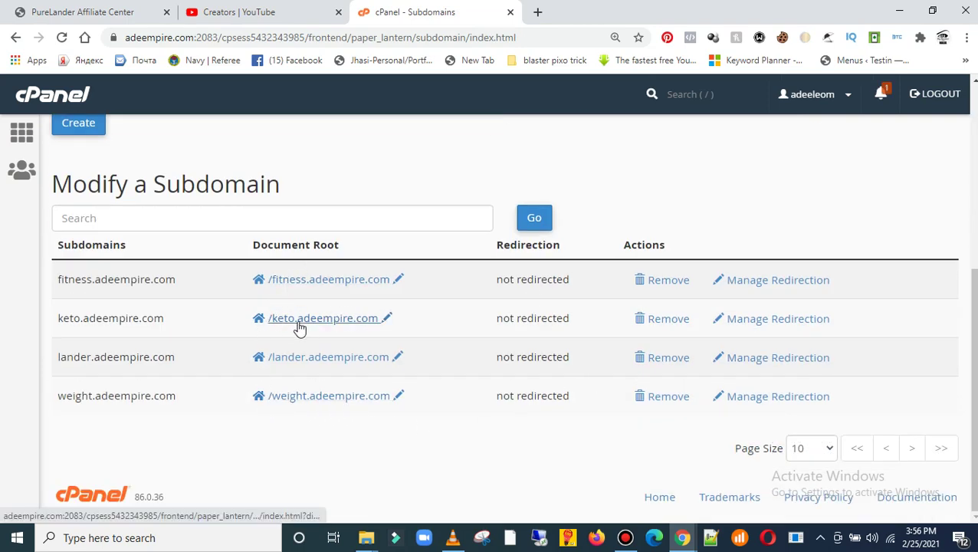
scroll(668, 279, "up", 5)
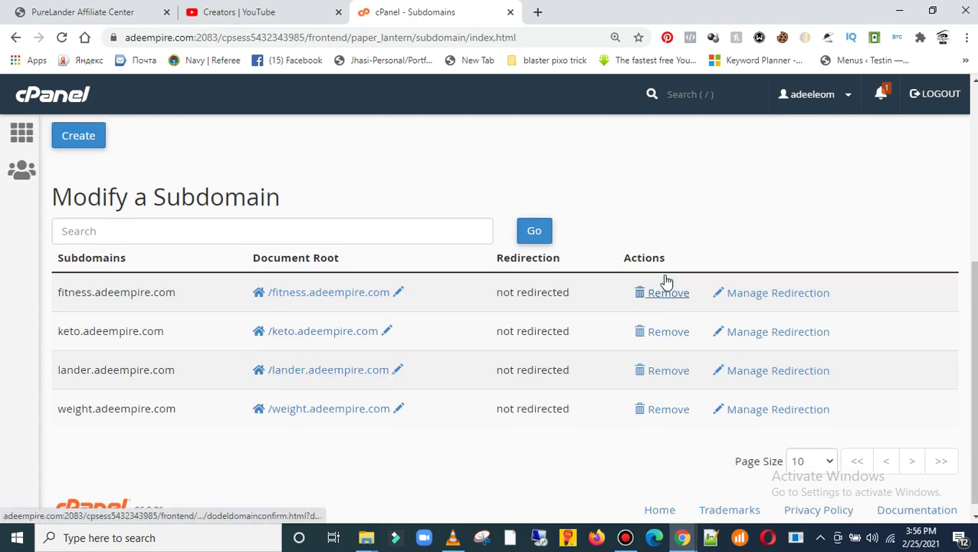
left_click(44, 98)
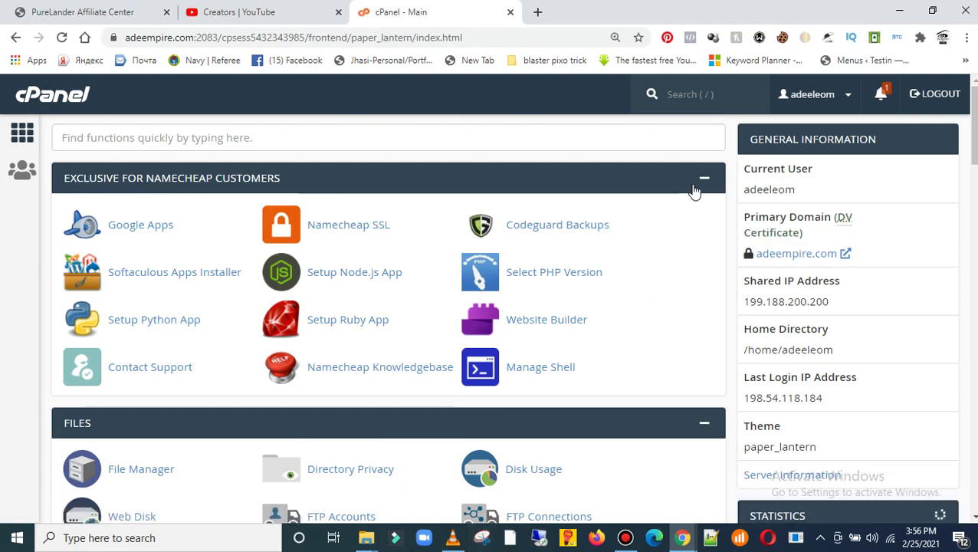
scroll(694, 191, "down", 5)
scroll(695, 190, "up", 2)
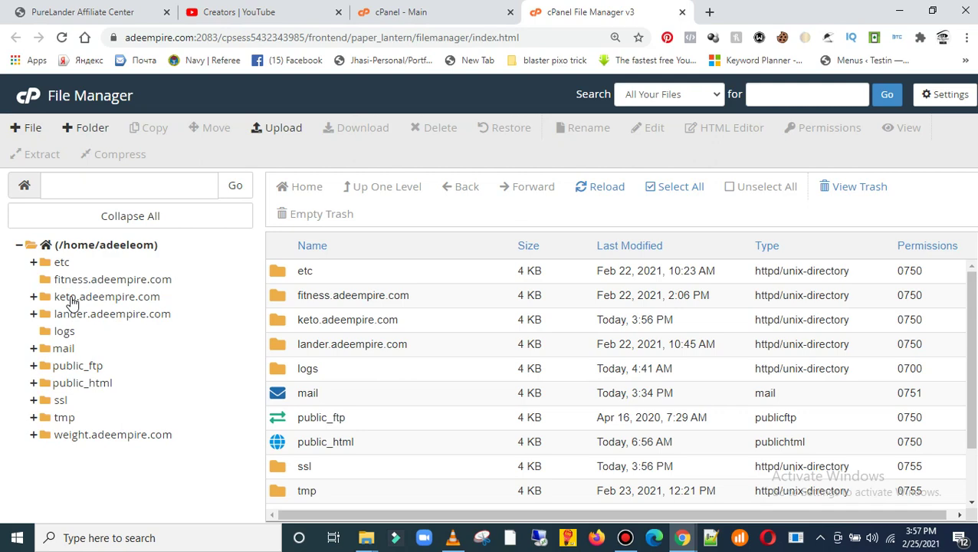
- Upload keto.zip from Downloads into the keto.adeempire.com folder
left_click(92, 296)
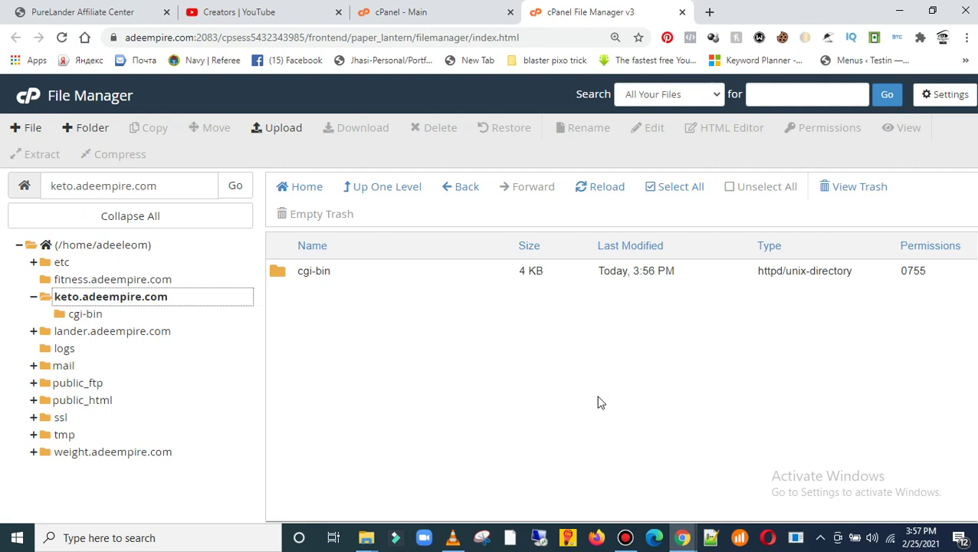
left_click(280, 133)
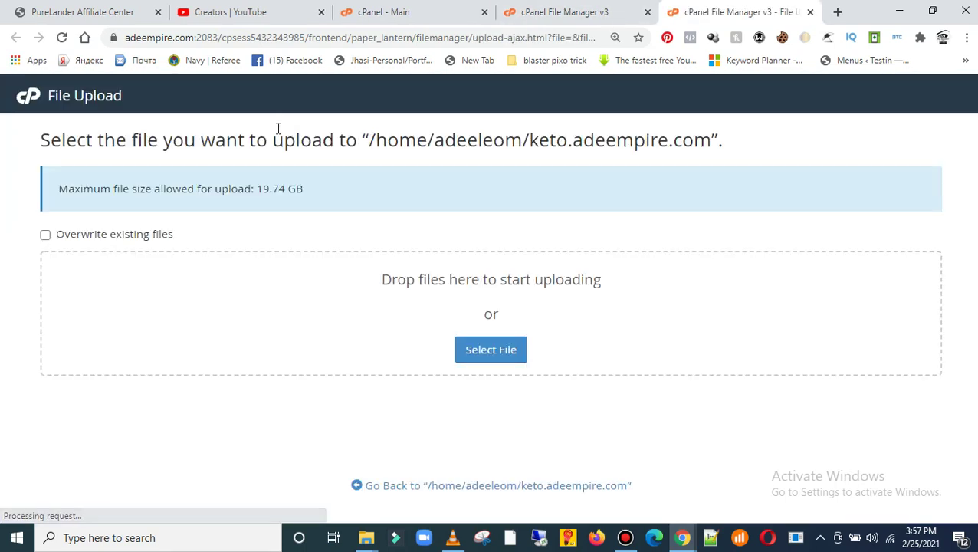
left_click(496, 358)
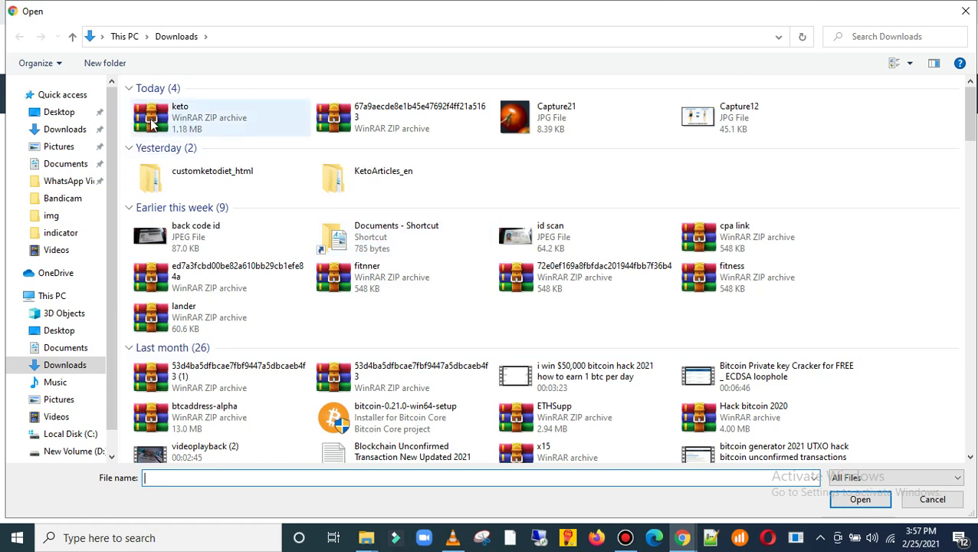
left_click(193, 124)
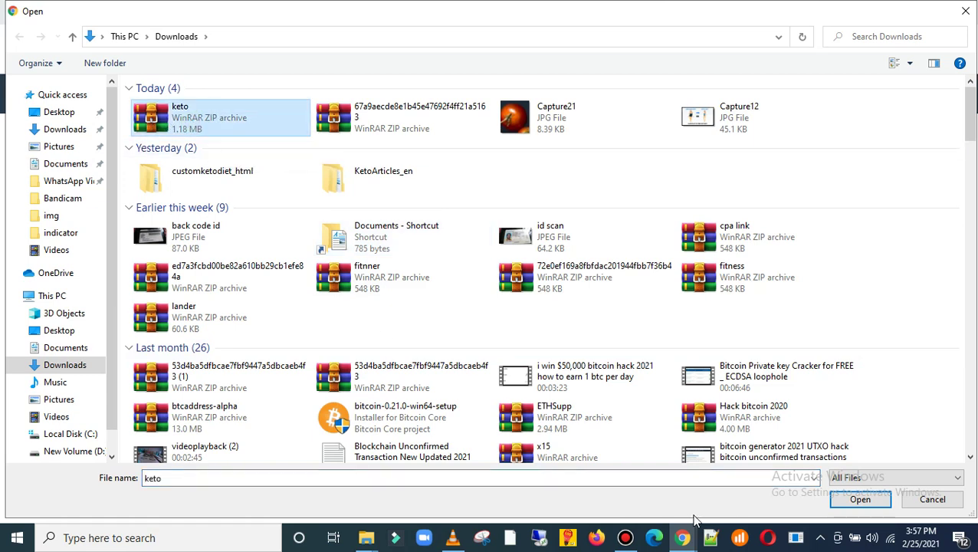
left_click(857, 505)
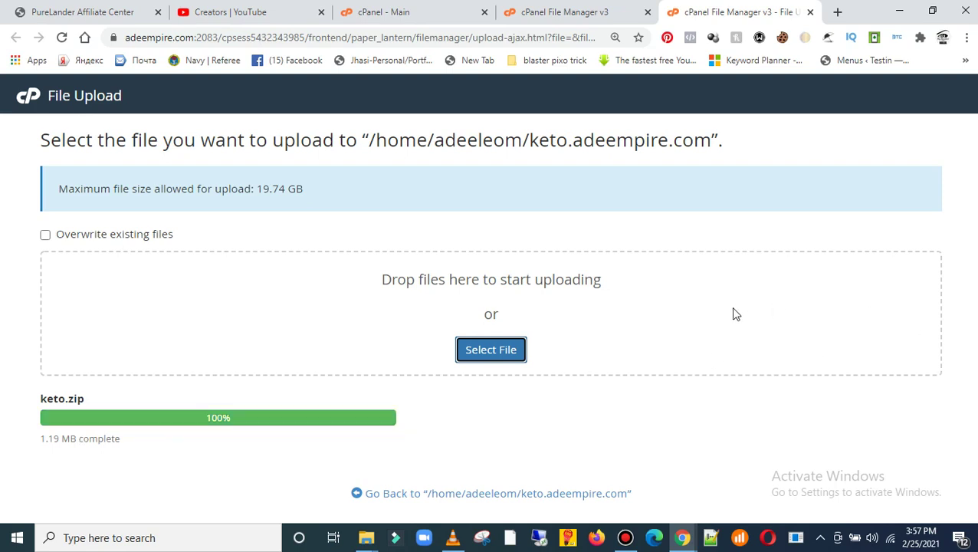
left_click(473, 500)
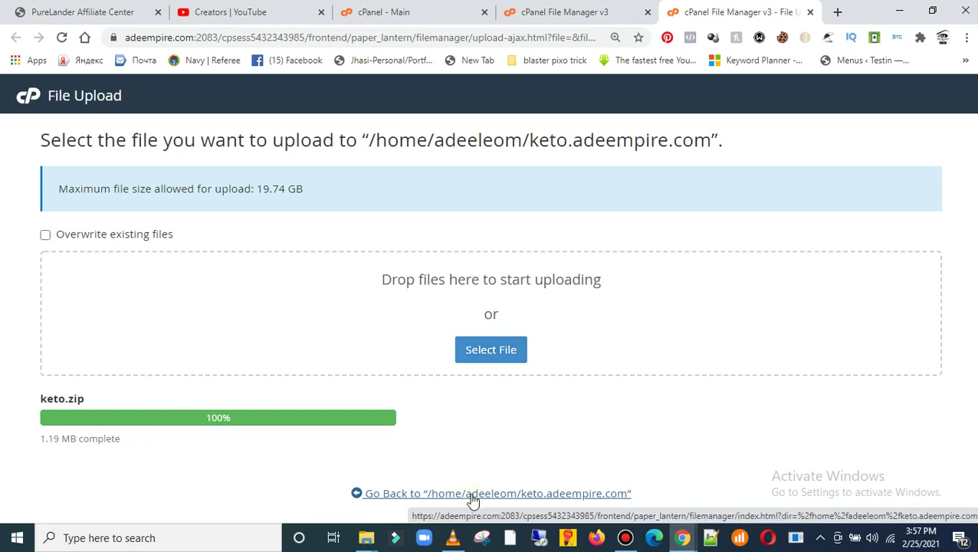
left_click(473, 495)
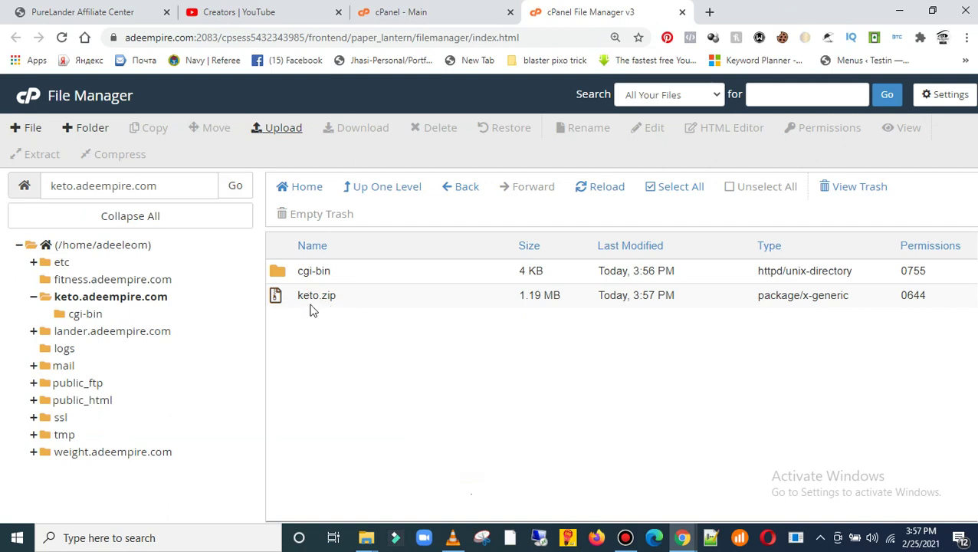
- Extract keto.zip in keto.adeempire.com and open the resulting 67a9aecde8e1b45e47692f4ff21a5163 folder
left_click(315, 299)
right_click(315, 302)
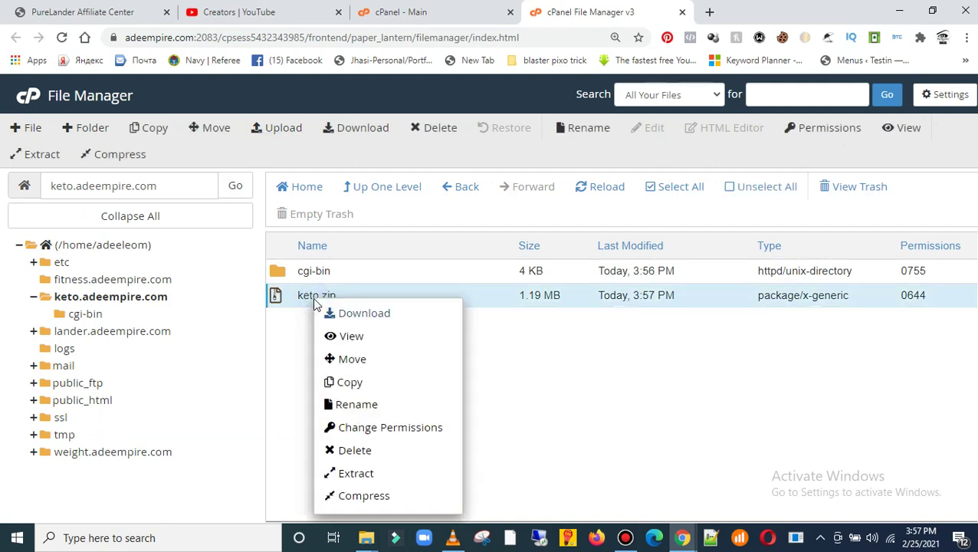
left_click(355, 473)
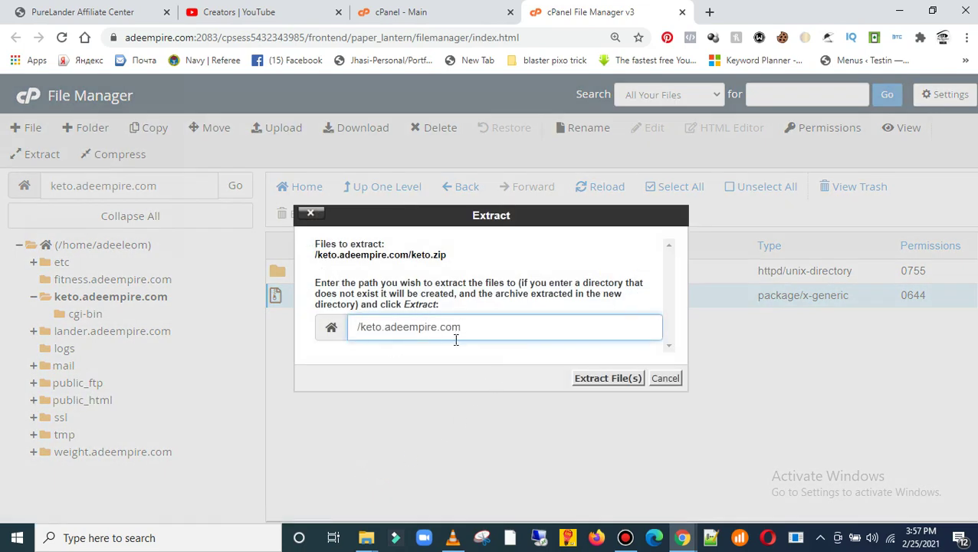
left_click(607, 379)
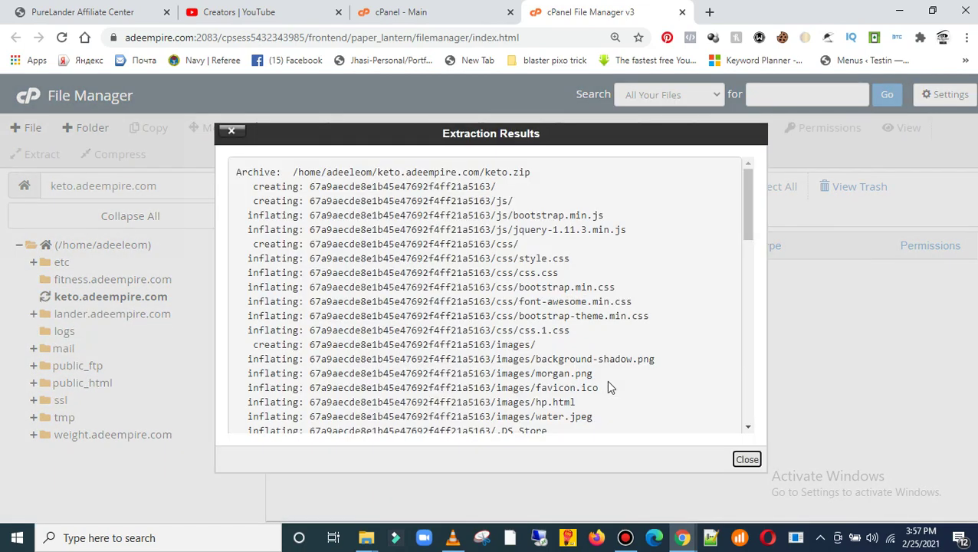
left_click(748, 459)
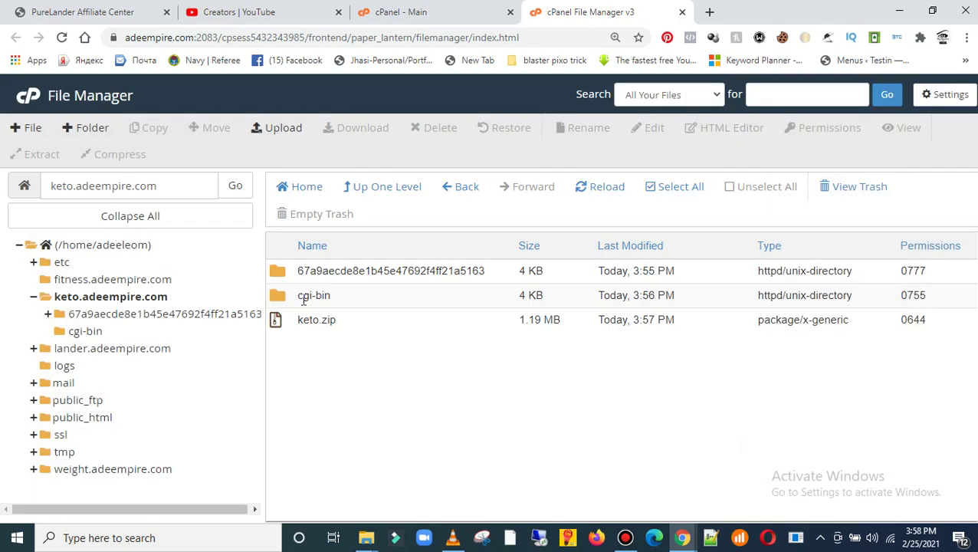
double_click(277, 278)
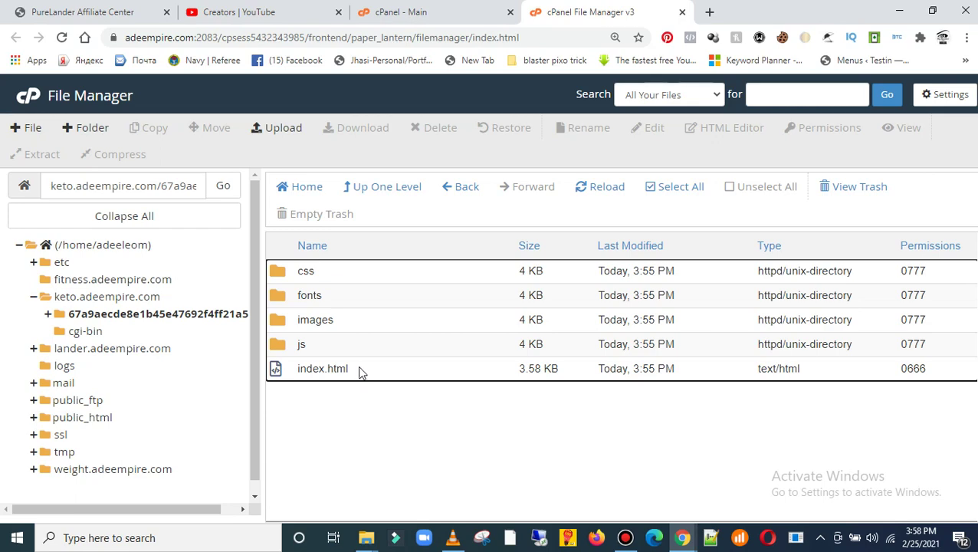
- Move css, fonts, images, js and index.html from the extracted subfolder into the keto.adeempire.com root
left_click_drag(363, 372, 384, 281)
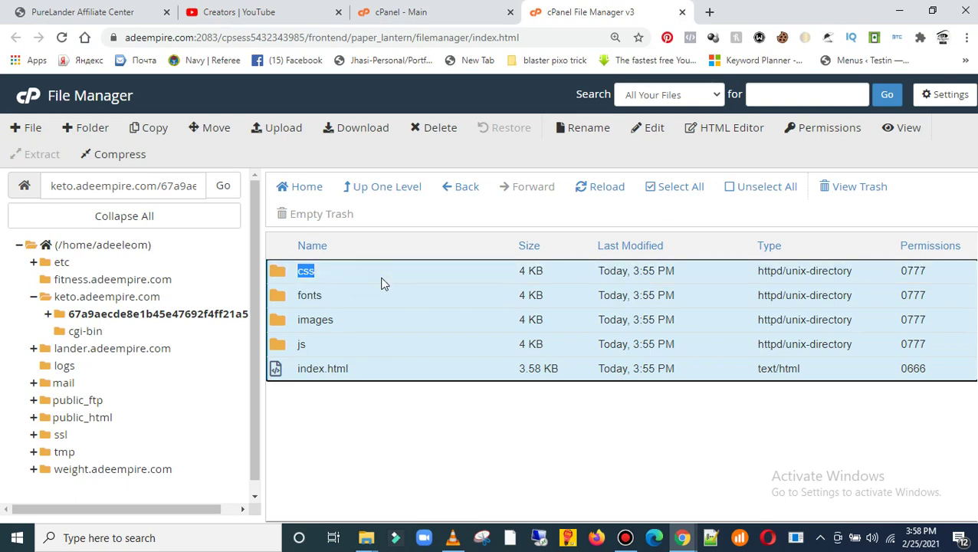
right_click(383, 283)
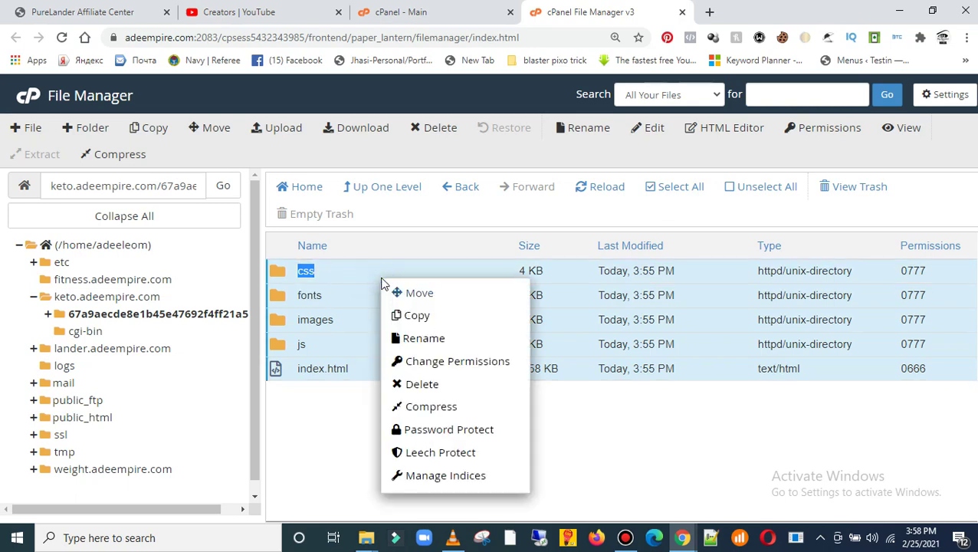
left_click(420, 293)
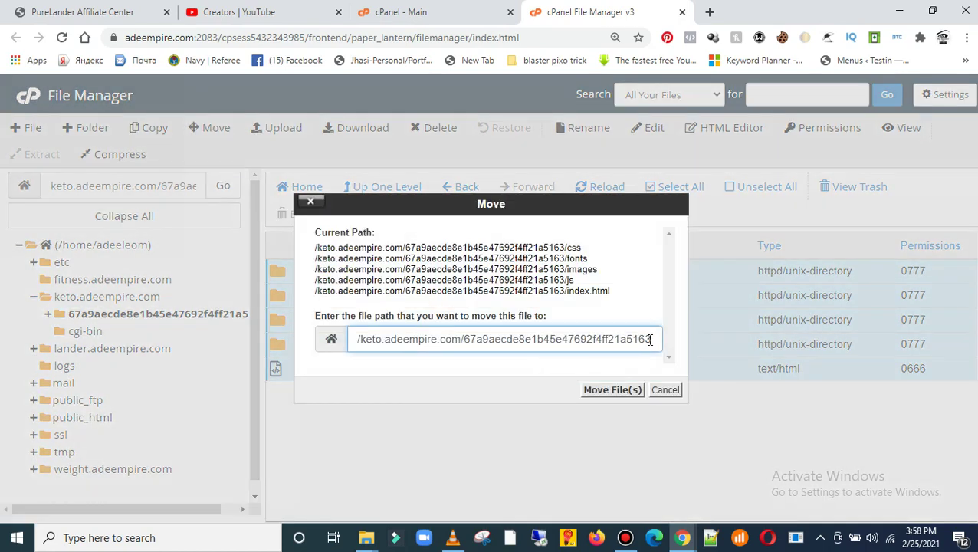
left_click_drag(627, 340, 492, 361)
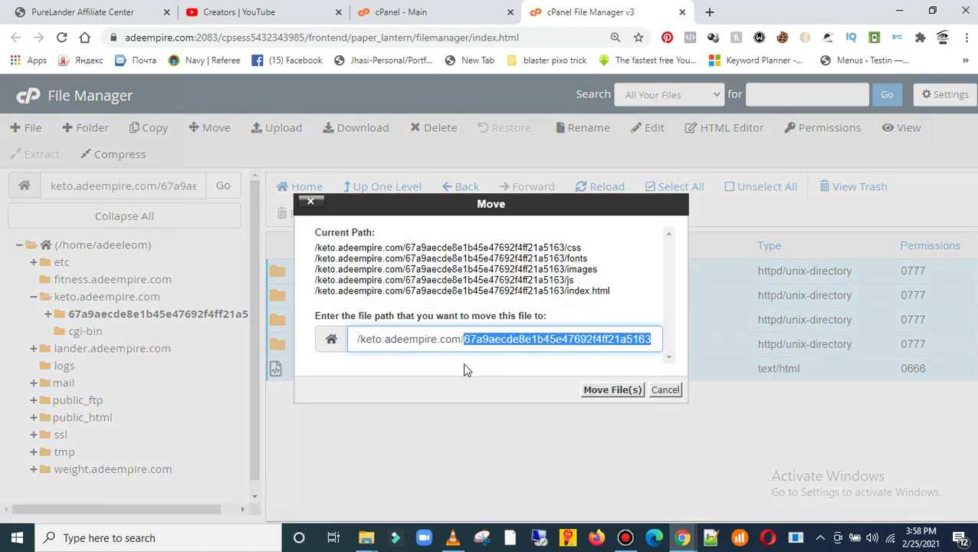
key("BackSpace")
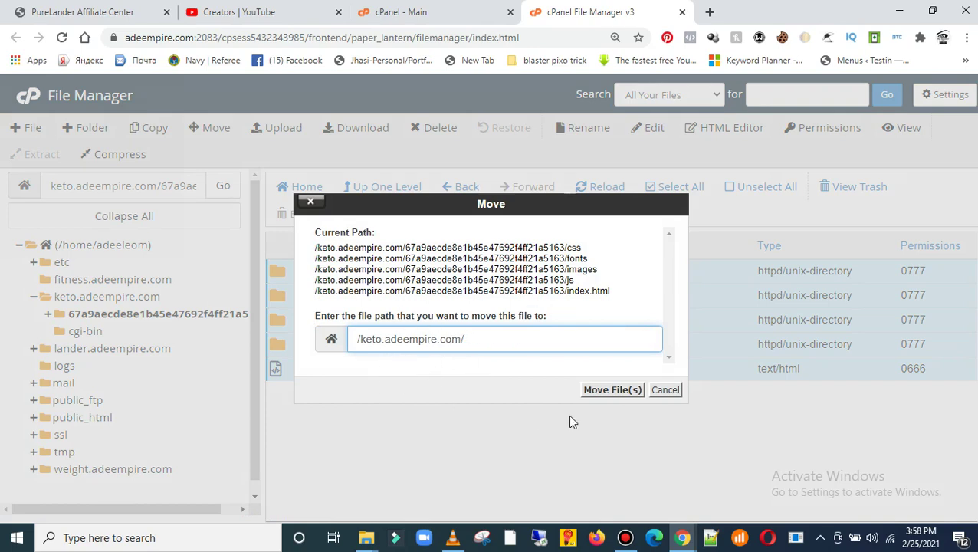
left_click(609, 391)
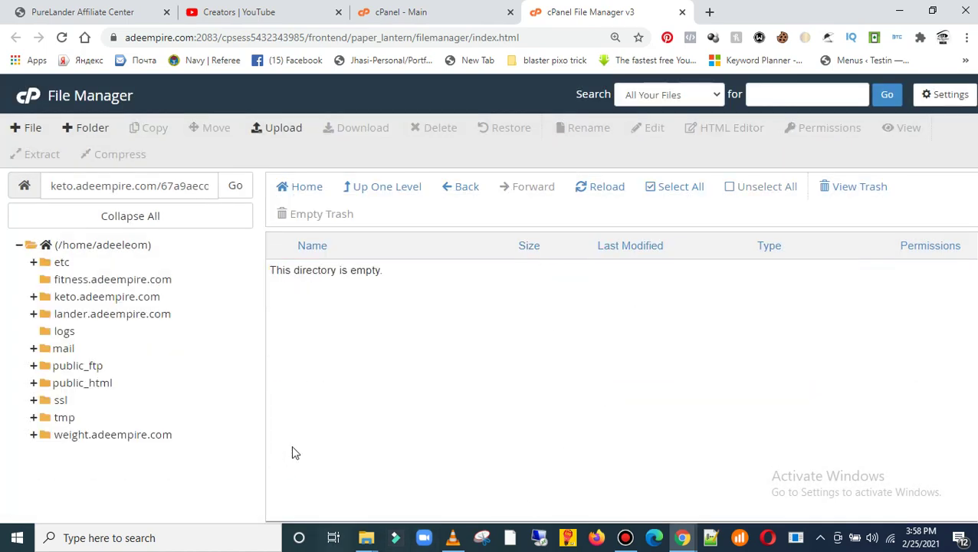
left_click(107, 298)
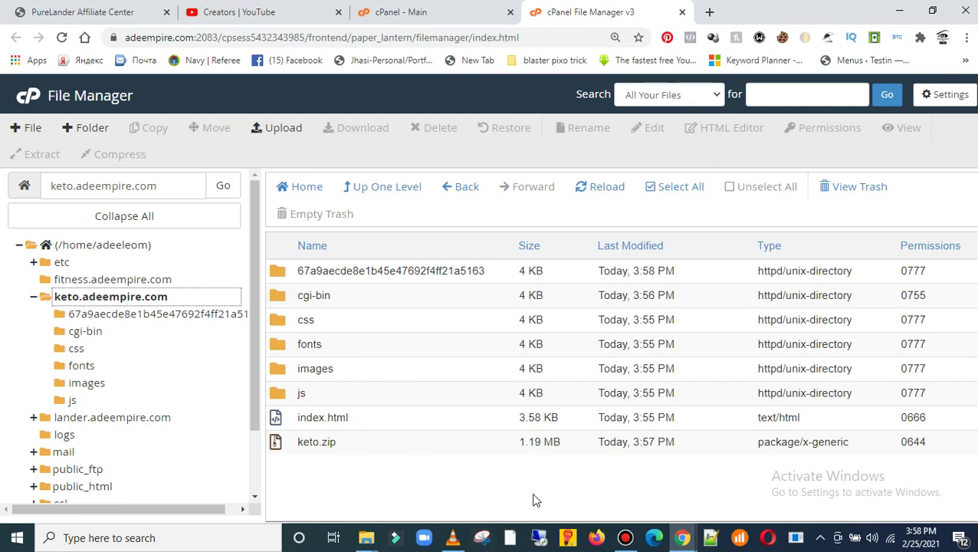
- Load keto.adeempire.com in a new browser tab to view the live Keto Diet landing page
left_click(709, 11)
left_click(538, 43)
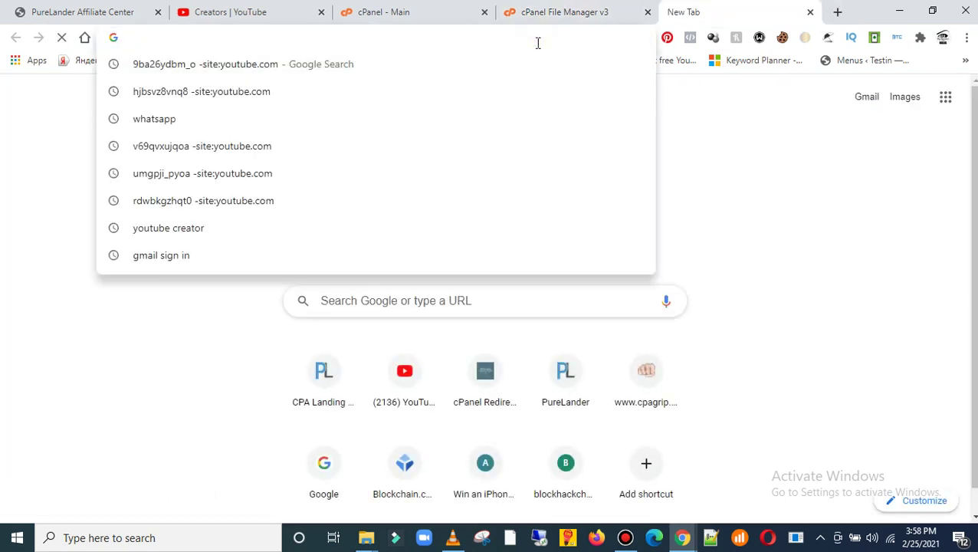
type("ket")
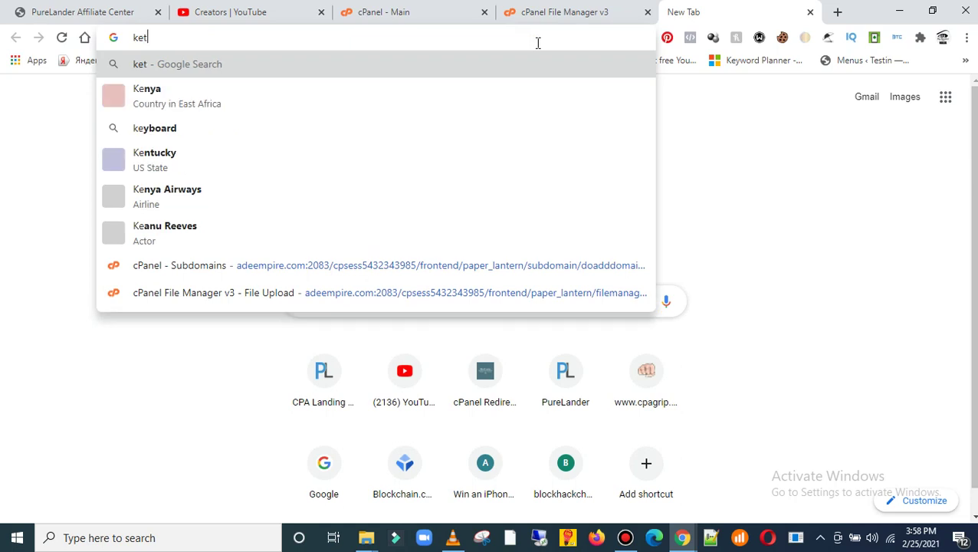
type("o.")
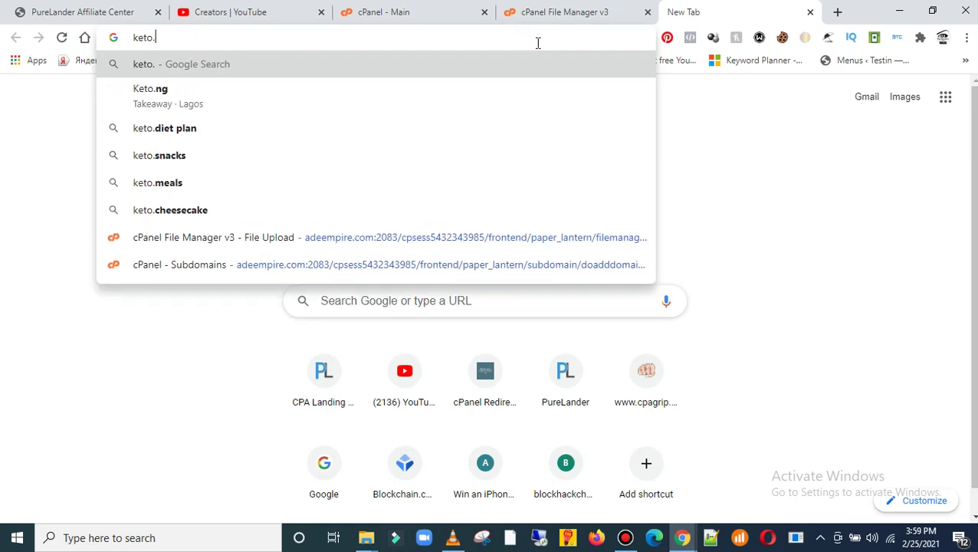
type("ade")
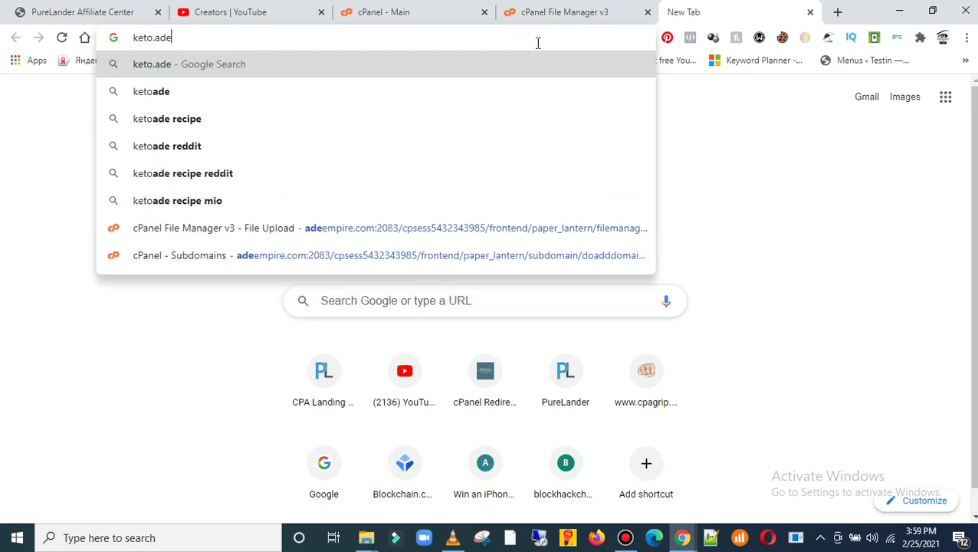
type("e")
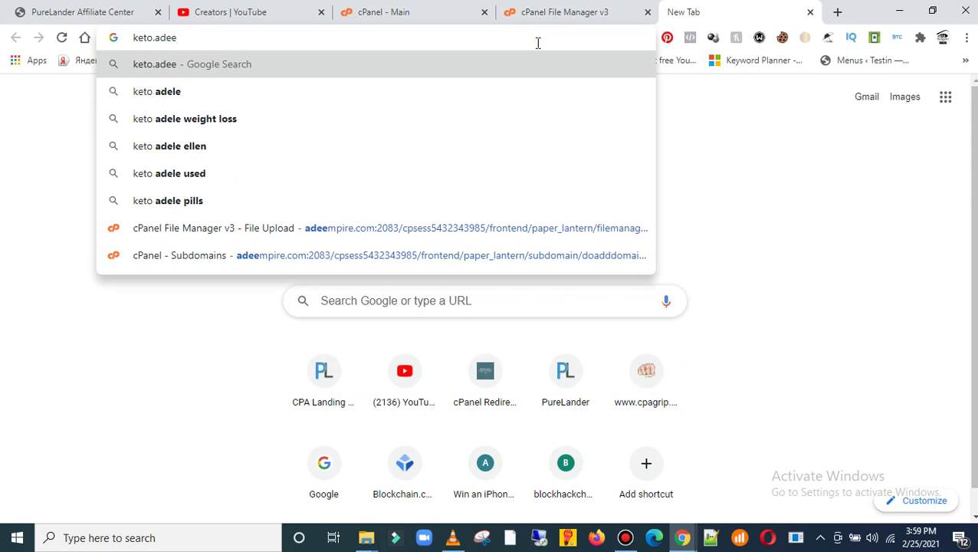
type("mpire")
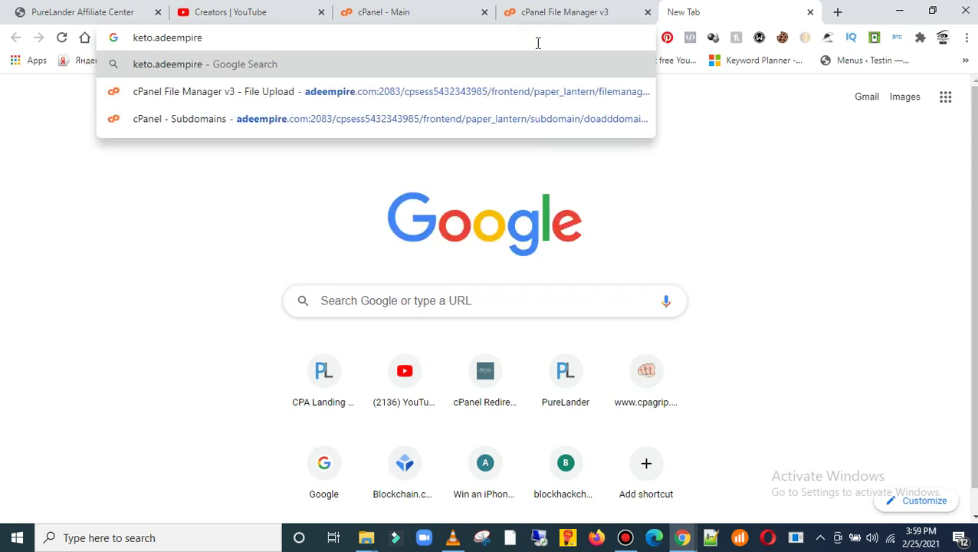
type(".")
type("com")
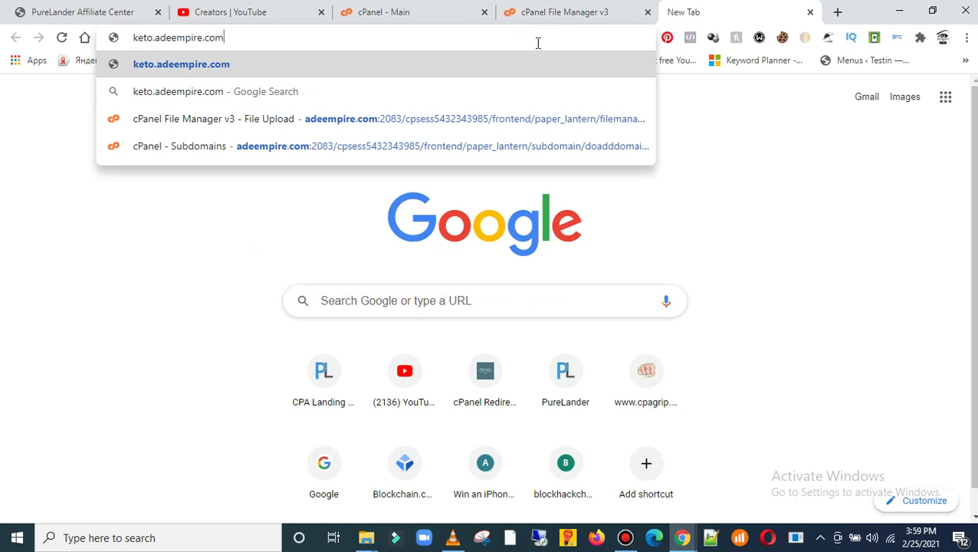
key("Return")
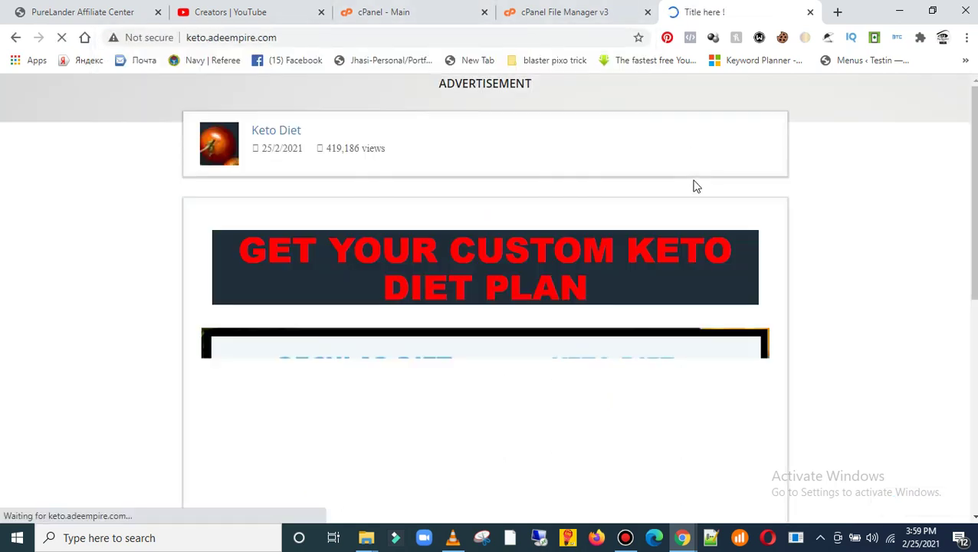
- Scroll through the live keto landing page down to the Klick Here button and back
scroll(875, 214, "down", 3)
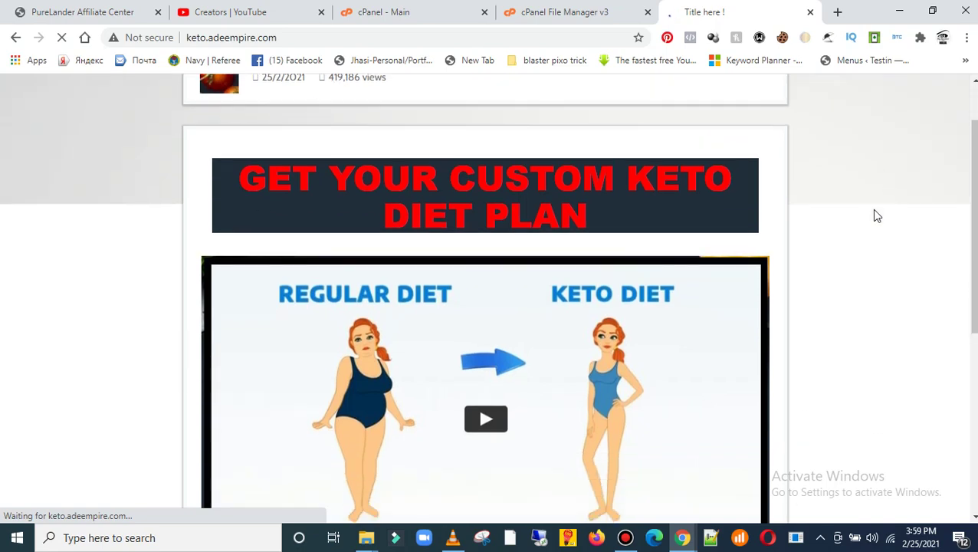
scroll(874, 215, "down", 3)
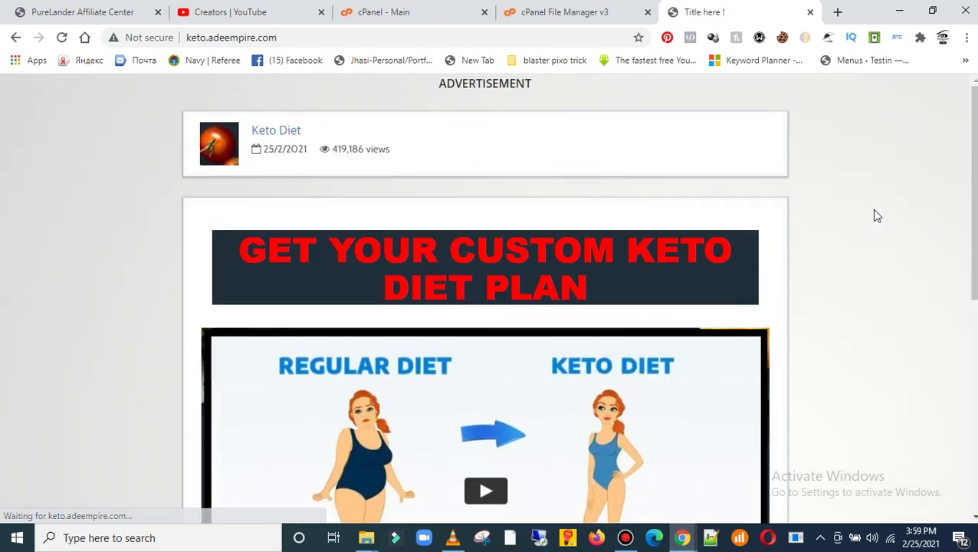
scroll(702, 324, "down", 3)
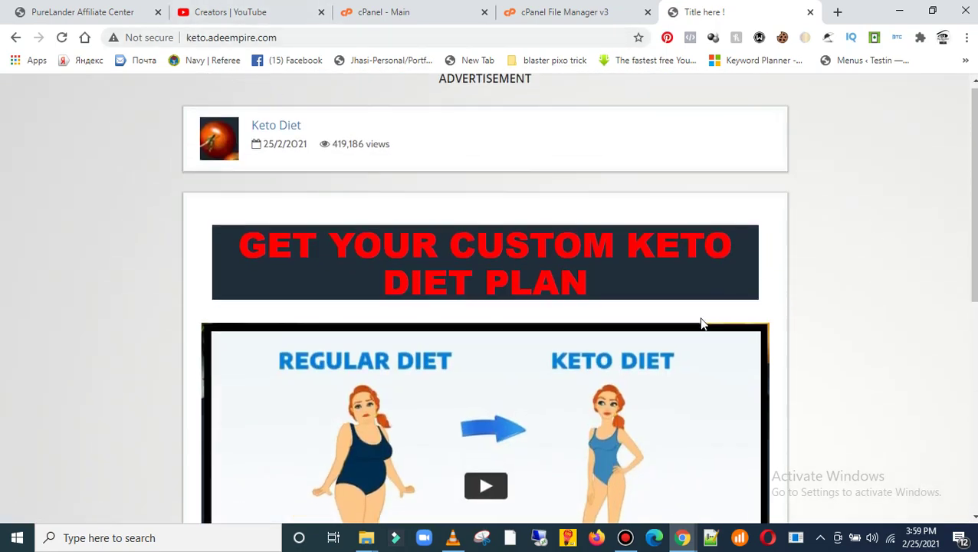
scroll(704, 324, "down", 3)
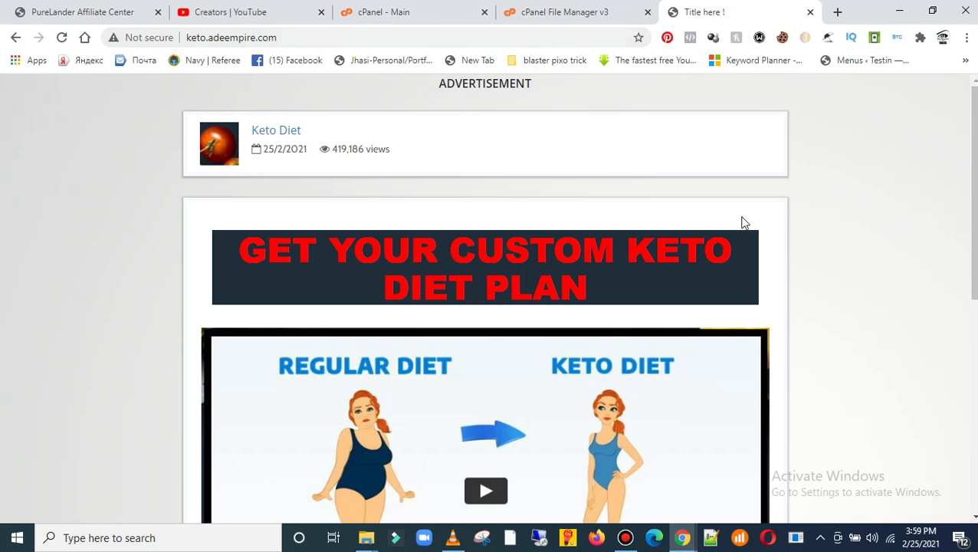
scroll(755, 241, "down", 5)
scroll(758, 245, "up", 5)
scroll(600, 213, "down", 5)
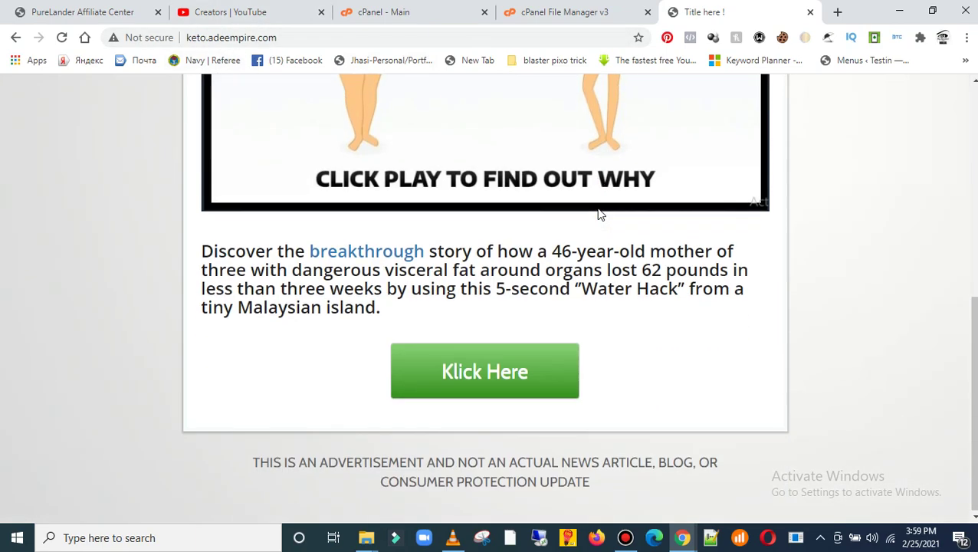
scroll(599, 213, "up", 5)
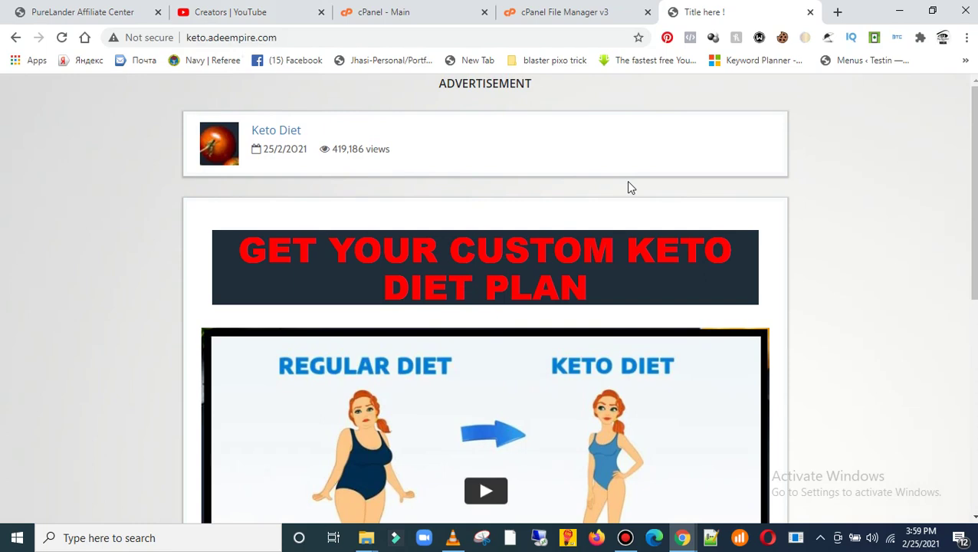
scroll(686, 192, "down", 6)
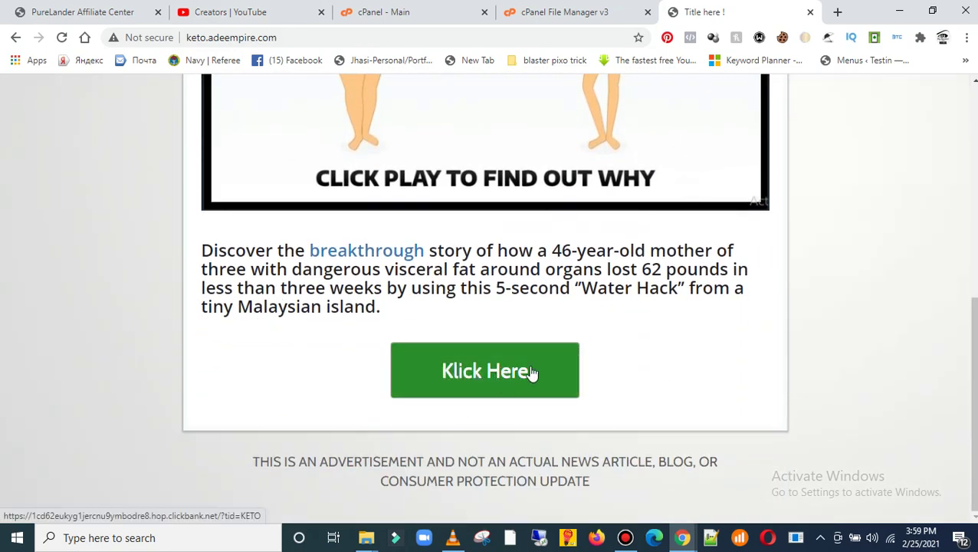
scroll(481, 375, "up", 5)
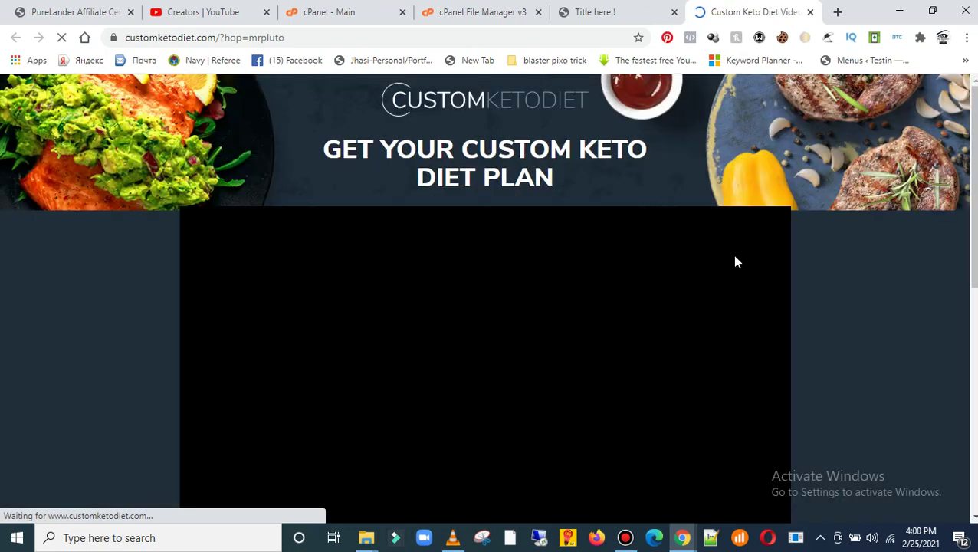
- Look over the YouTube Creators and PureLander login tabs, then bring up the incognito keto preview window
scroll(735, 262, "down", 3)
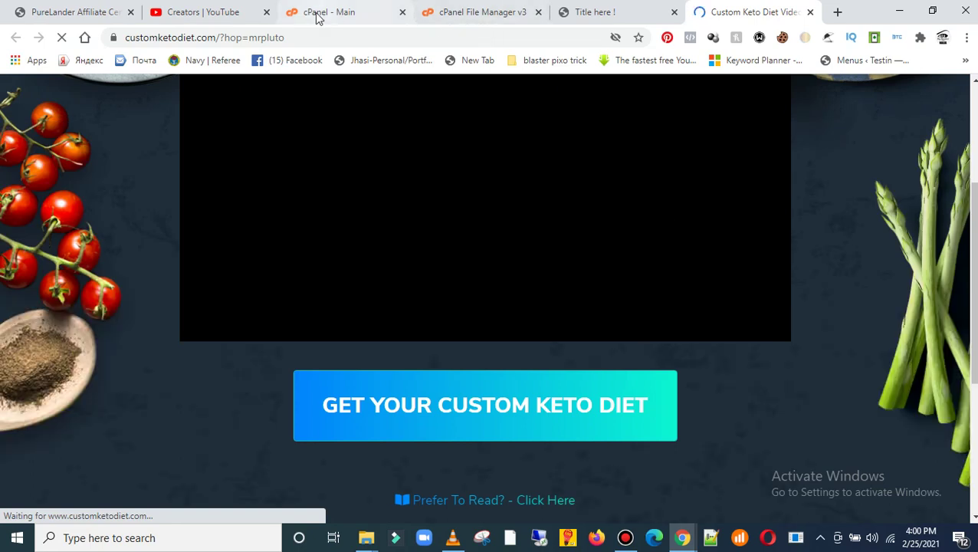
left_click(216, 16)
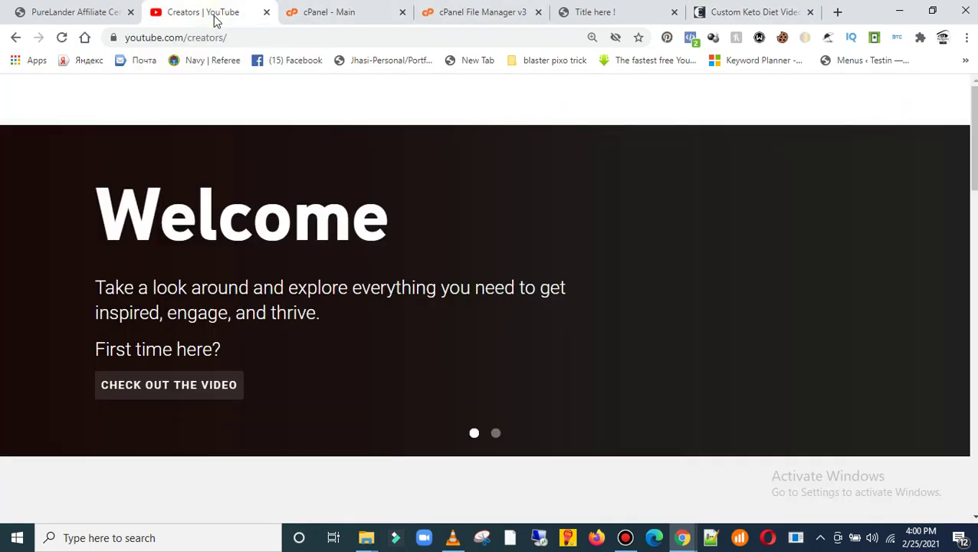
left_click(65, 16)
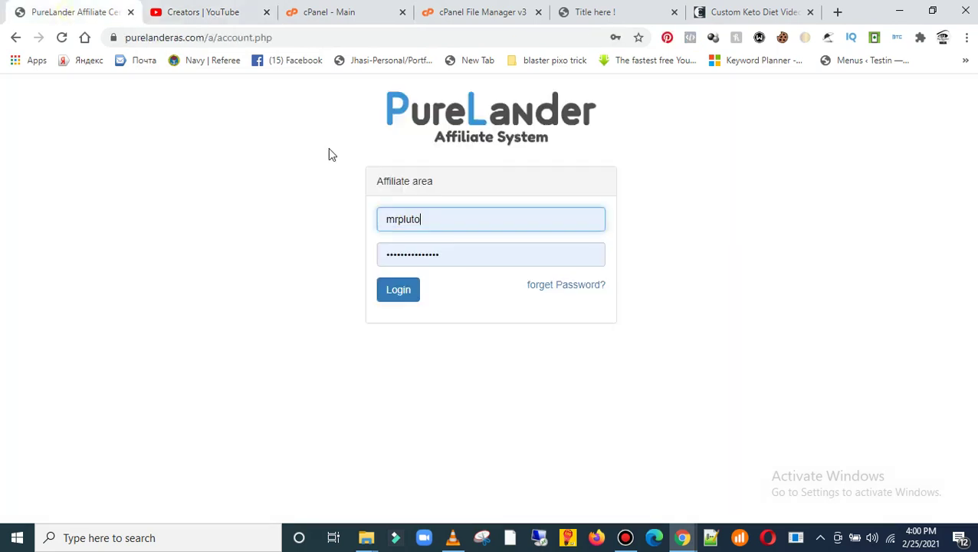
left_click(219, 11)
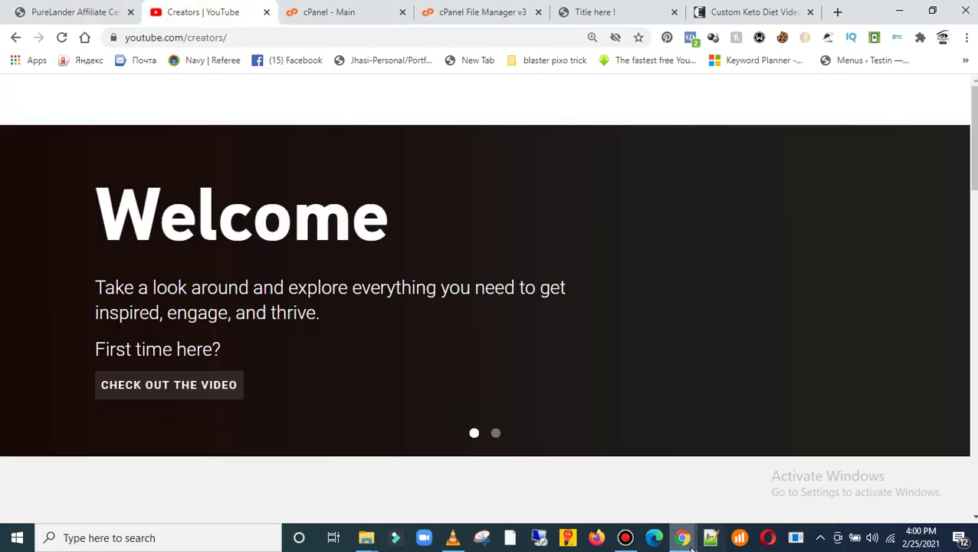
mouse_move(683, 537)
left_click(756, 492)
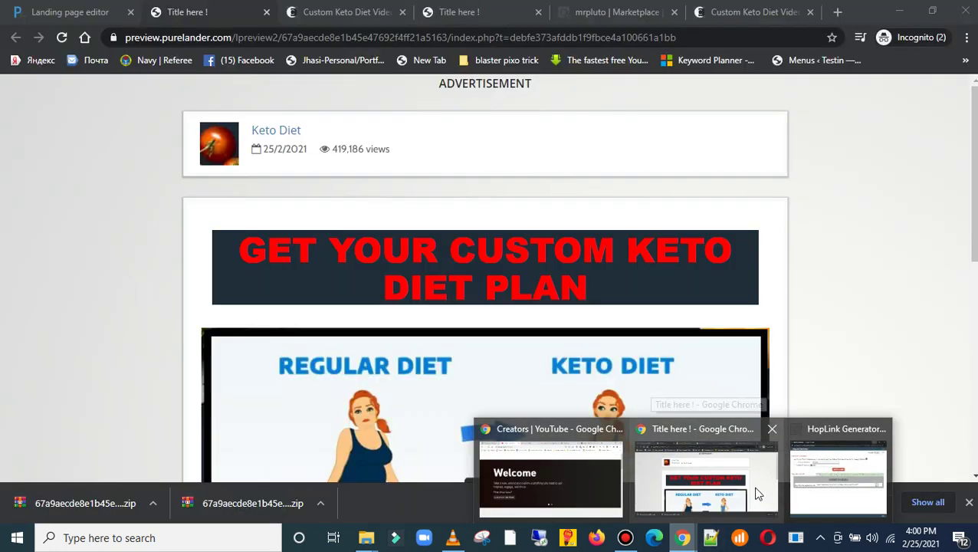
- Check the PureLander landing page editor and the HopLink Generator window, then return to the main window
left_click(73, 11)
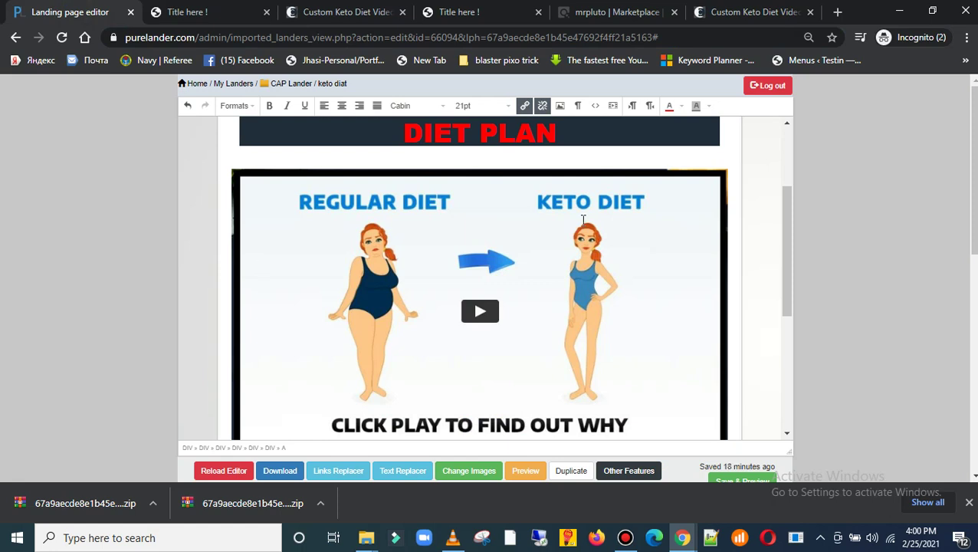
mouse_move(686, 536)
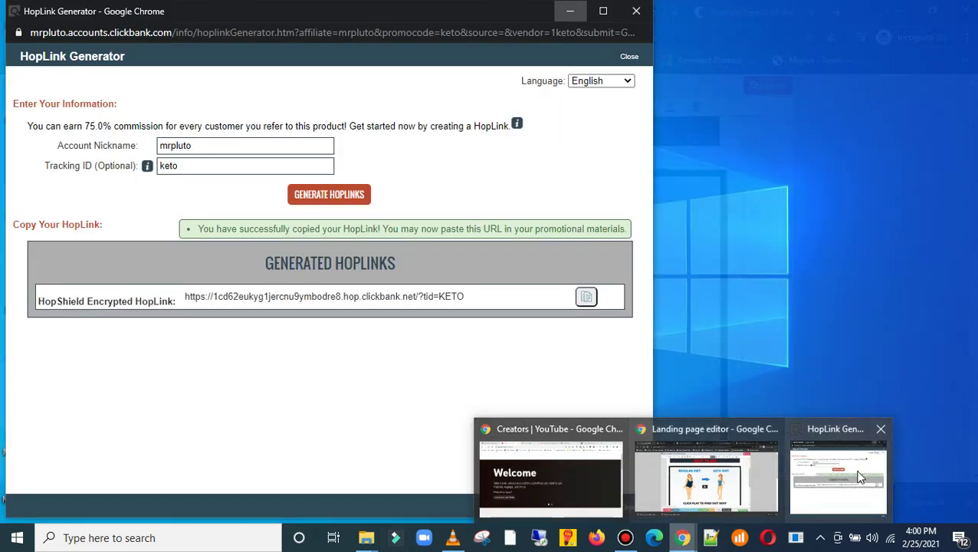
left_click(858, 468)
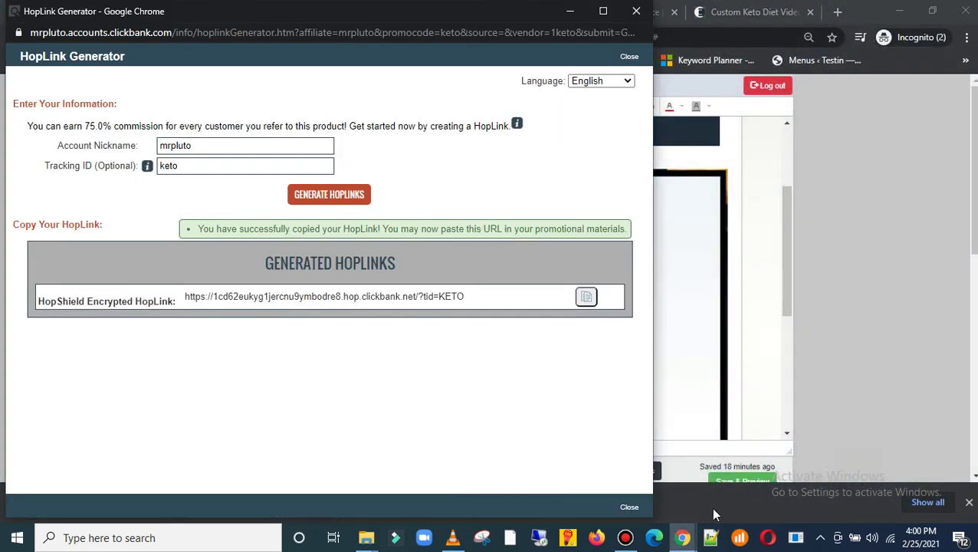
mouse_move(682, 537)
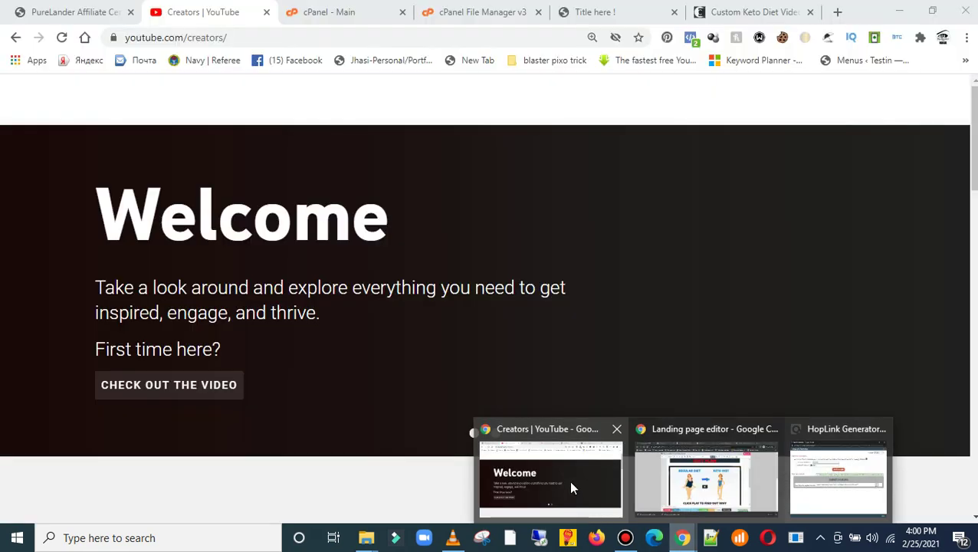
left_click(569, 480)
- Return to the live keto.adeempire.com page to confirm the video links to the KETO HopLink
left_click(597, 15)
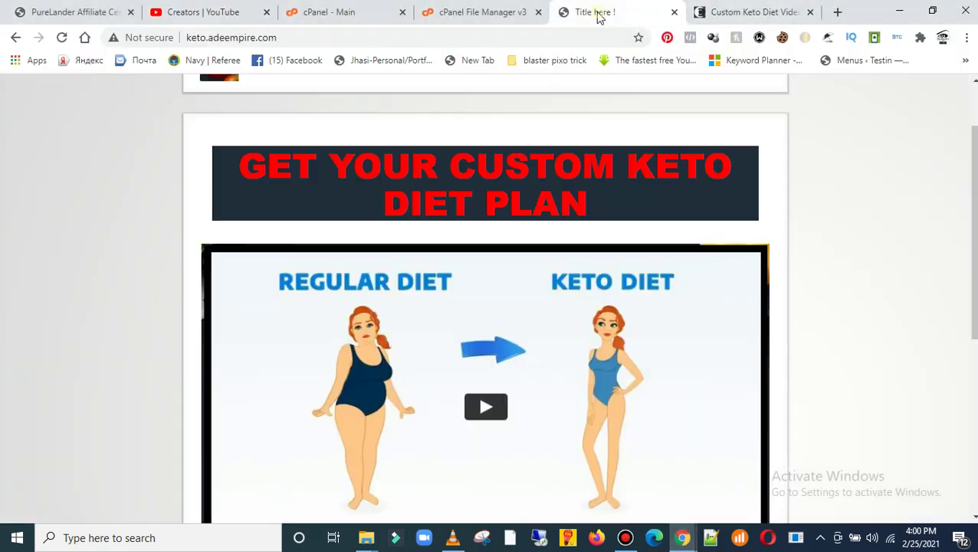
scroll(607, 448, "down", 5)
scroll(608, 447, "up", 6)
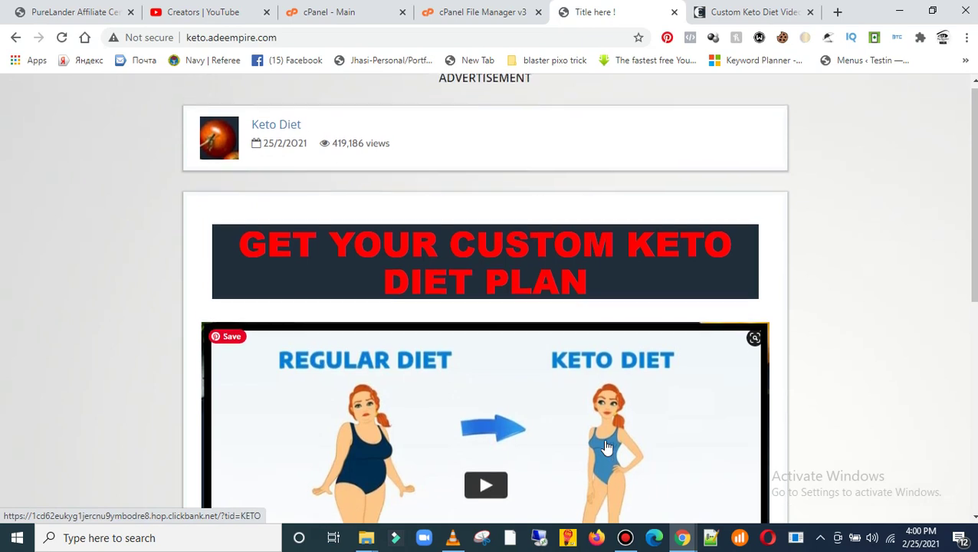